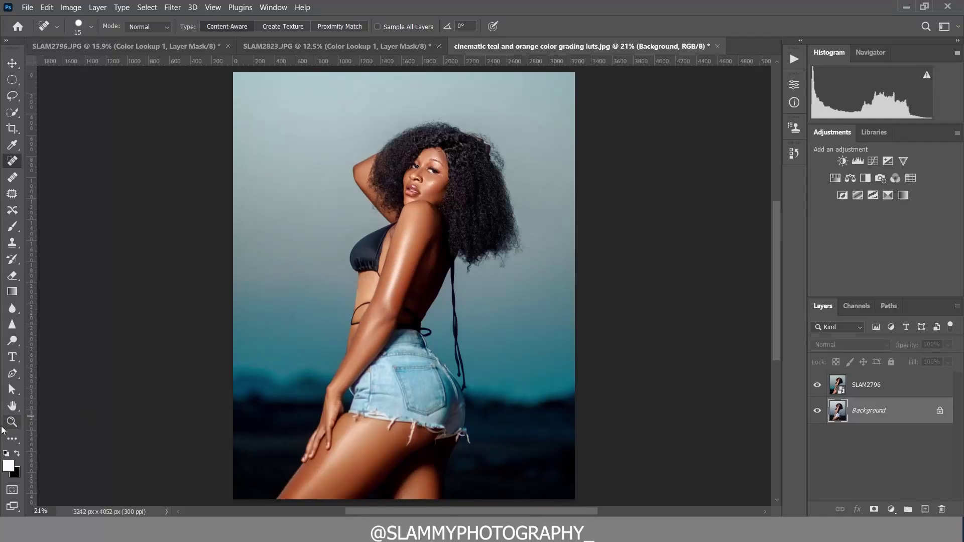
# - Zoom into the photo's jeans area to inspect the grade, then fit the whole photo on screen
pyautogui.click(13, 423)
pyautogui.moveTo(432, 435); pyautogui.dragTo(451, 442)
pyautogui.scroll(-3, 441, 444)
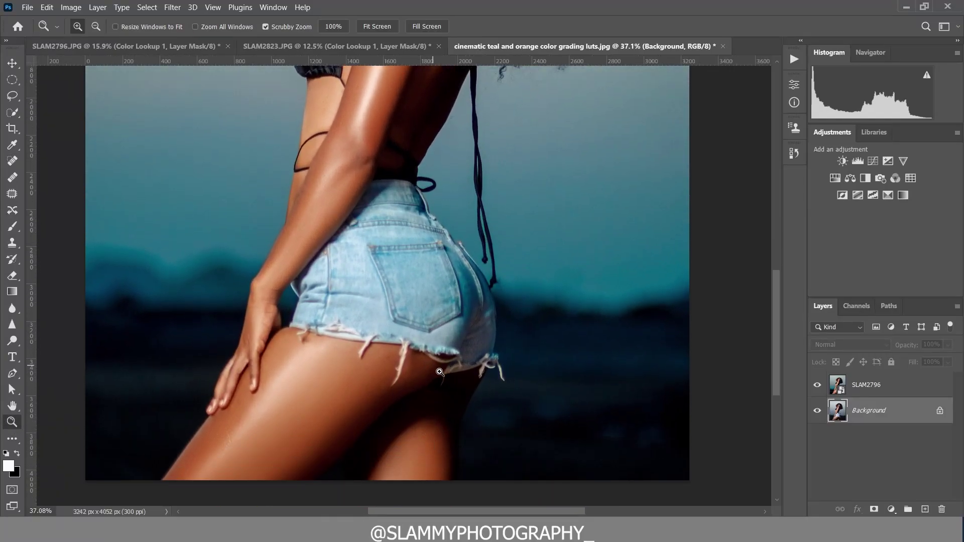
pyautogui.moveTo(437, 371); pyautogui.dragTo(445, 376)
pyautogui.click(213, 7)
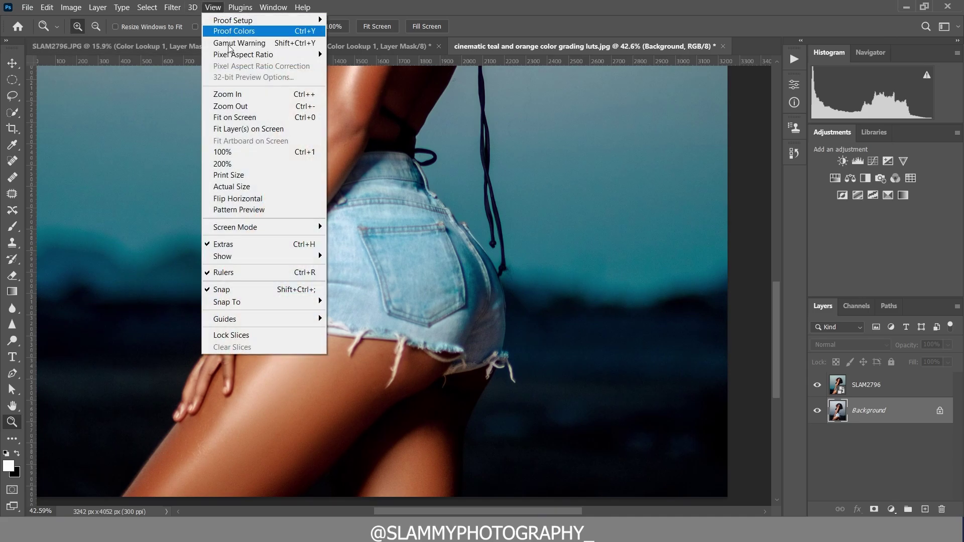
pyautogui.click(239, 115)
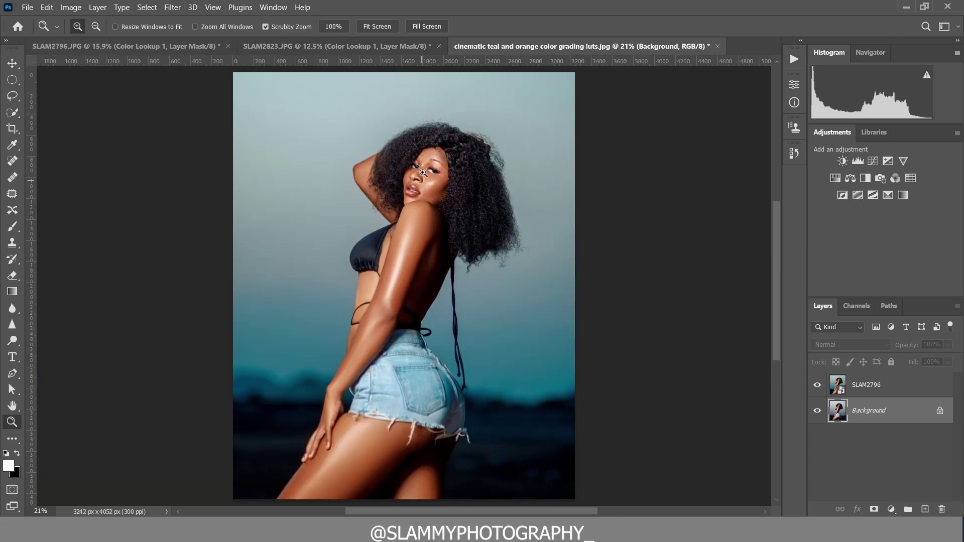
# - Zoom in on the woman's face and lower body, then fit the photo on screen again
pyautogui.moveTo(423, 172); pyautogui.dragTo(437, 175)
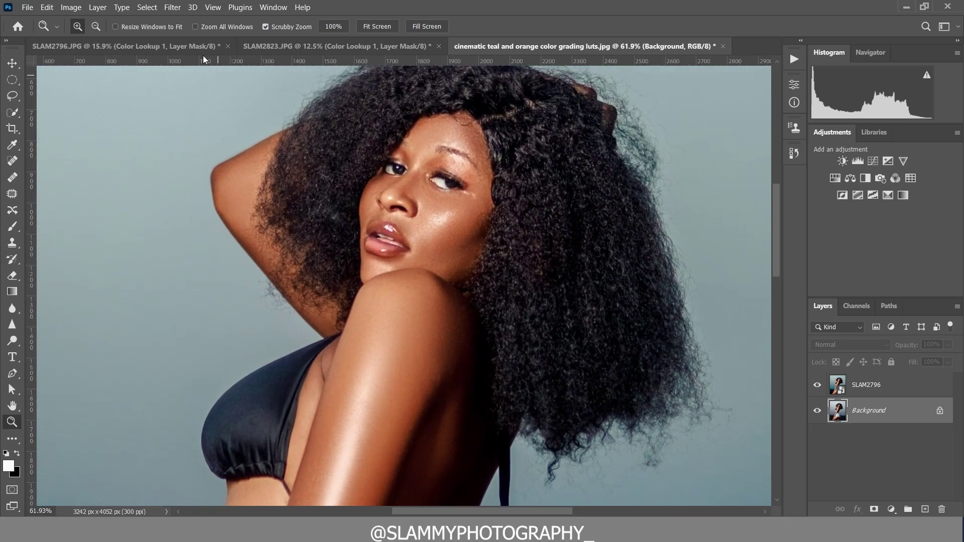
pyautogui.click(213, 8)
pyautogui.click(240, 116)
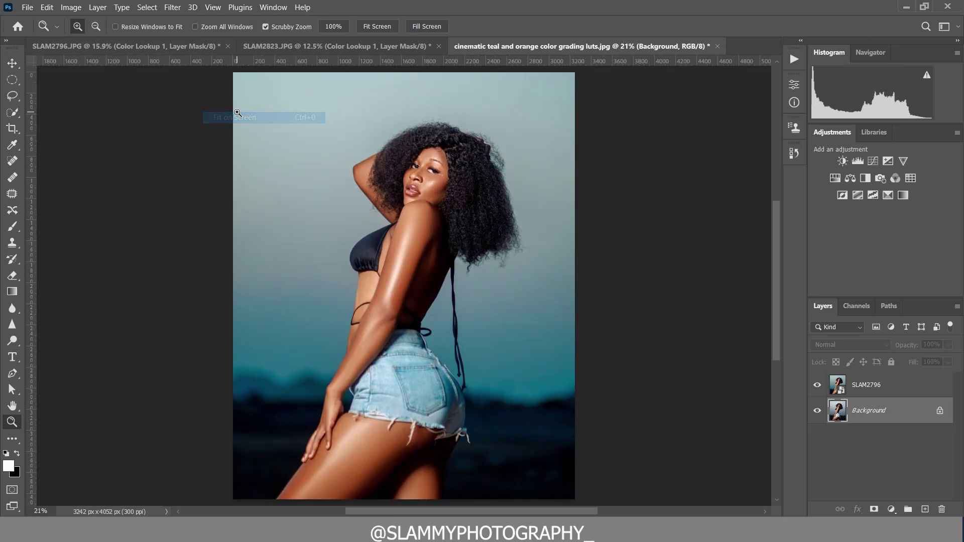
pyautogui.moveTo(404, 359); pyautogui.dragTo(422, 358)
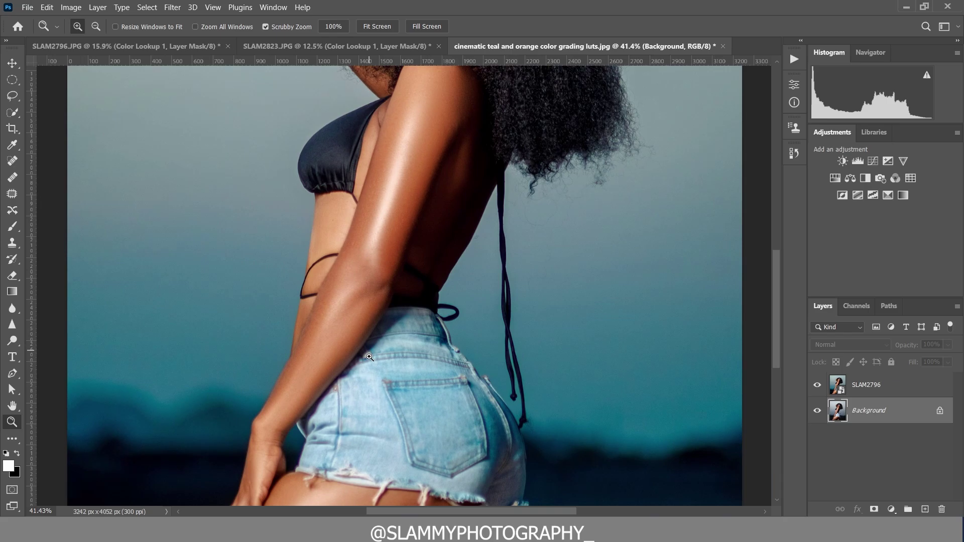
pyautogui.scroll(-2, 370, 355)
pyautogui.scroll(-3, 370, 355)
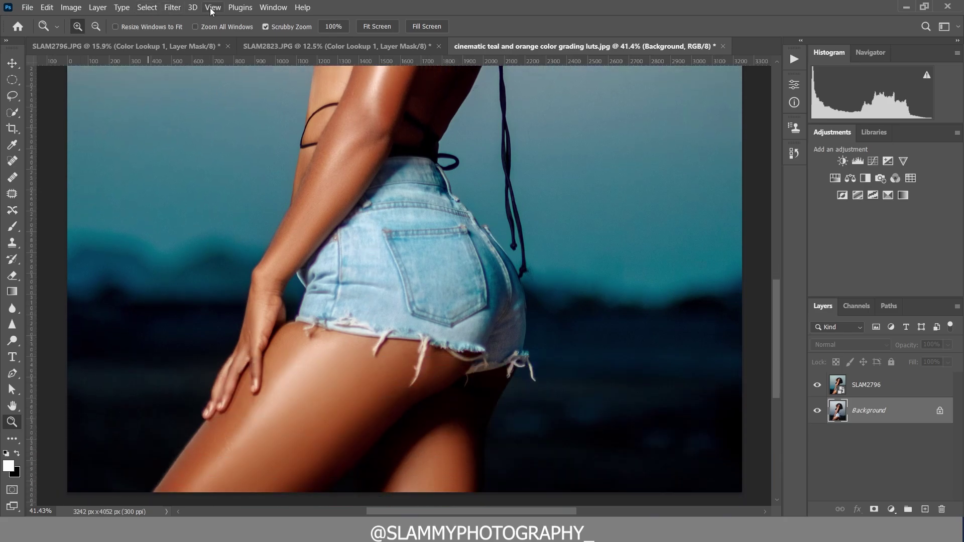
pyautogui.click(213, 7)
pyautogui.click(231, 117)
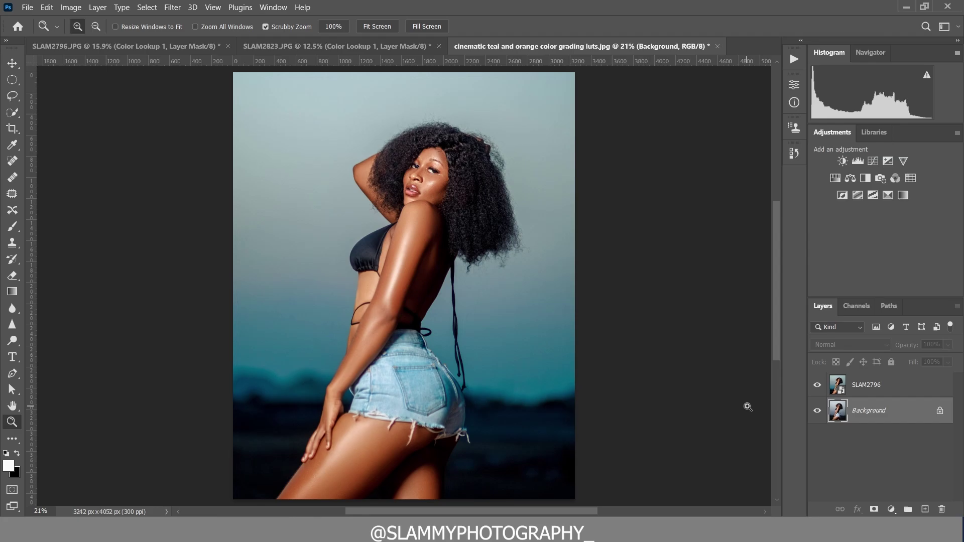
# - Compare SLAM2796 with the original by toggling its visibility, then delete the layer
pyautogui.click(818, 385)
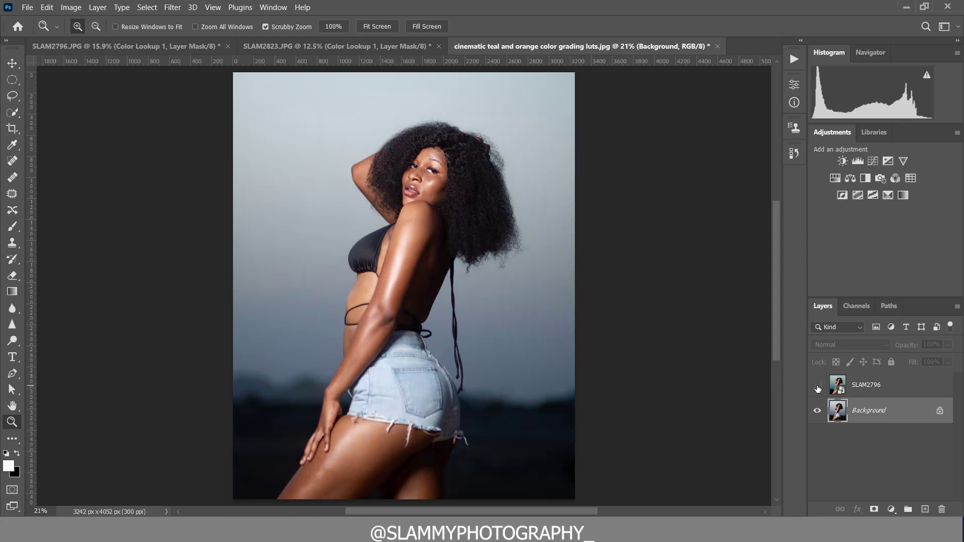
pyautogui.click(818, 385)
pyautogui.scroll(-1, 471, 407)
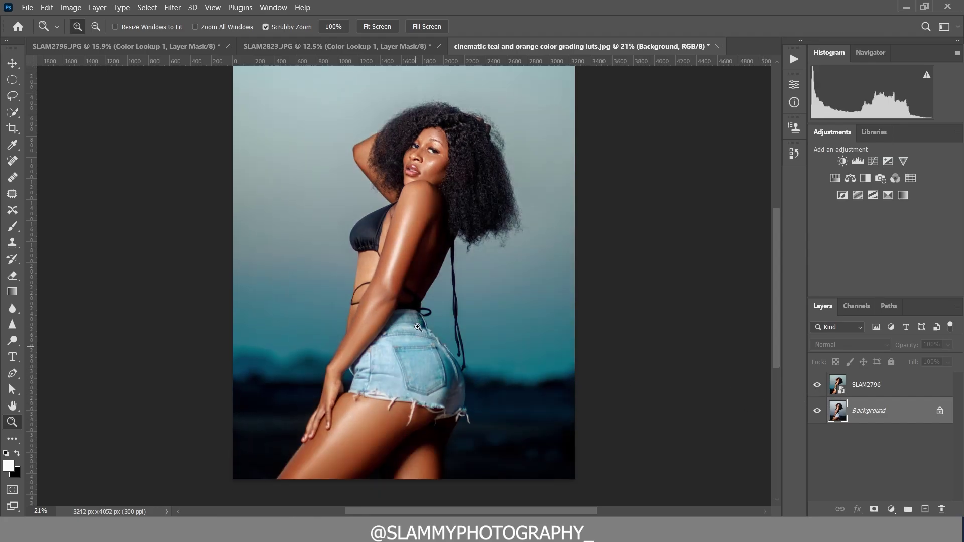
pyautogui.moveTo(425, 154); pyautogui.dragTo(472, 181)
pyautogui.click(215, 7)
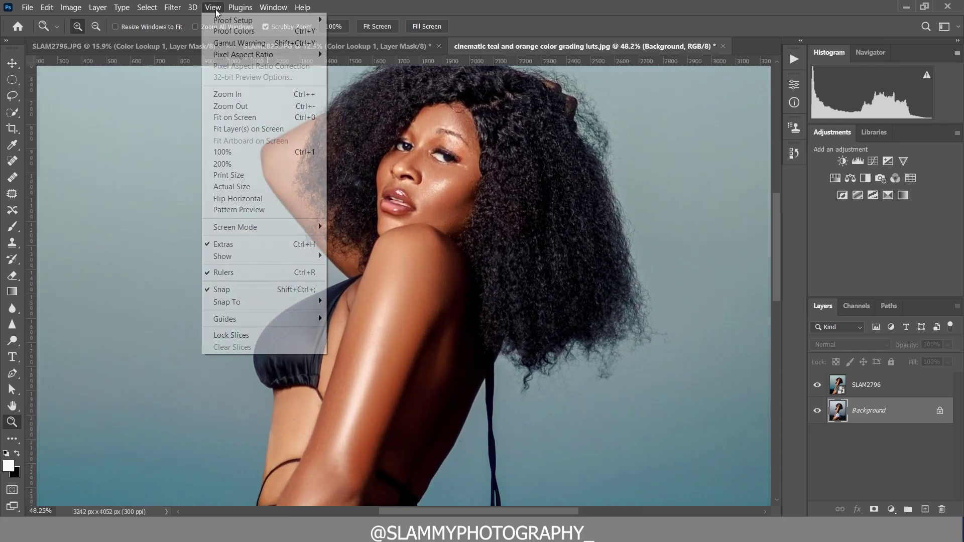
pyautogui.click(235, 118)
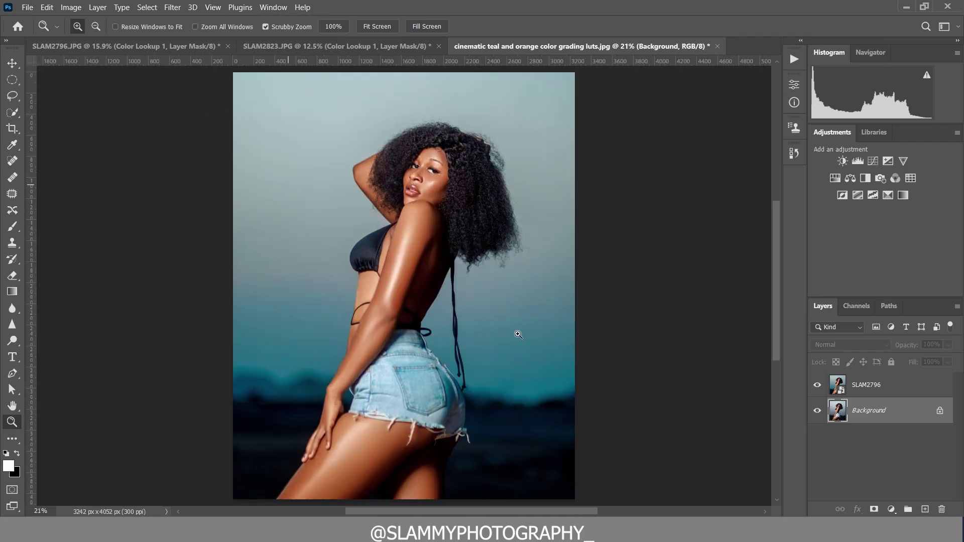
pyautogui.click(817, 386)
pyautogui.moveTo(829, 388); pyautogui.dragTo(941, 509)
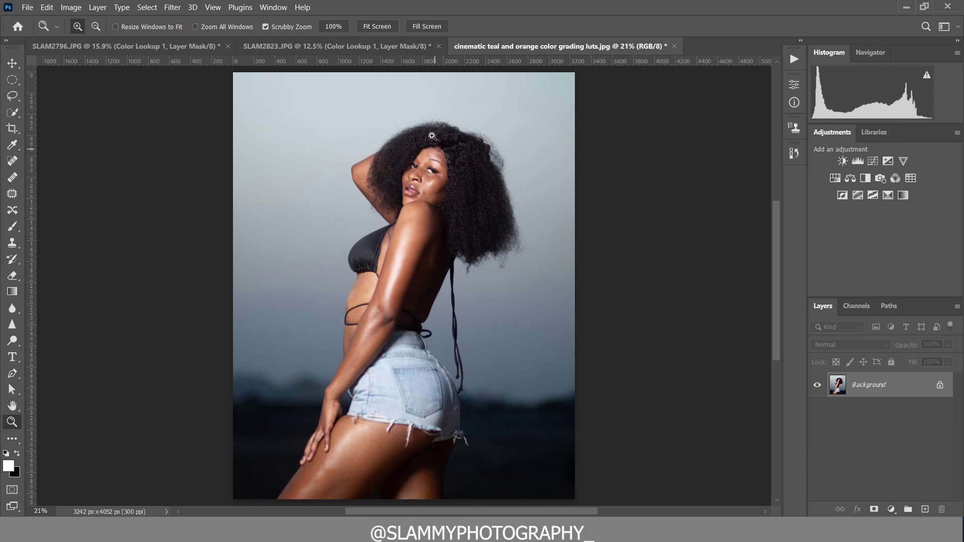
# - Spot-heal the bright specks and spots on the forehead and one cheek spot, using brush sizes 10–15
pyautogui.moveTo(433, 136); pyautogui.dragTo(463, 232)
pyautogui.click(10, 165)
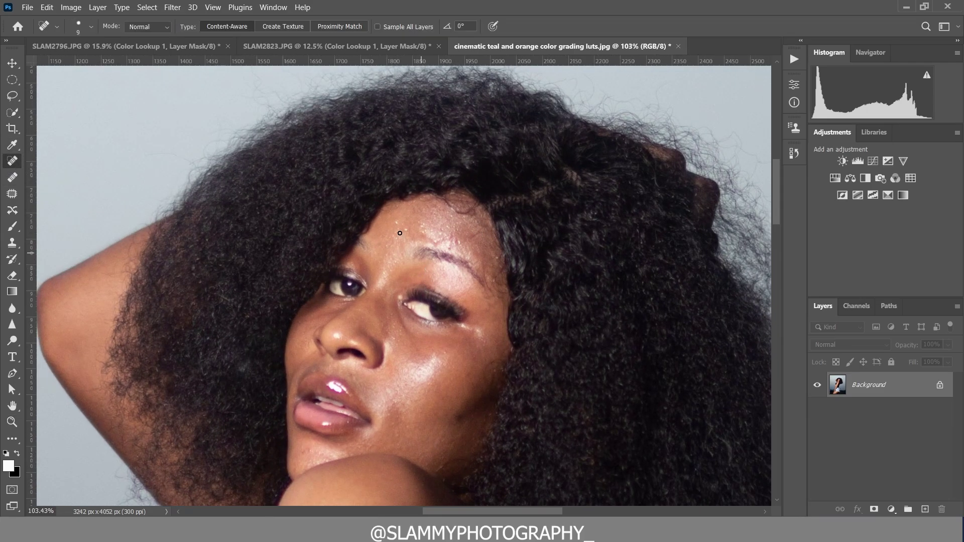
pyautogui.moveTo(403, 232)
pyautogui.mouseDown()
pyautogui.moveTo(398, 224)
pyautogui.moveTo(422, 226)
pyautogui.moveTo(422, 238)
pyautogui.moveTo(451, 248)
pyautogui.moveTo(442, 235)
pyautogui.mouseUp()
pyautogui.click(457, 244)
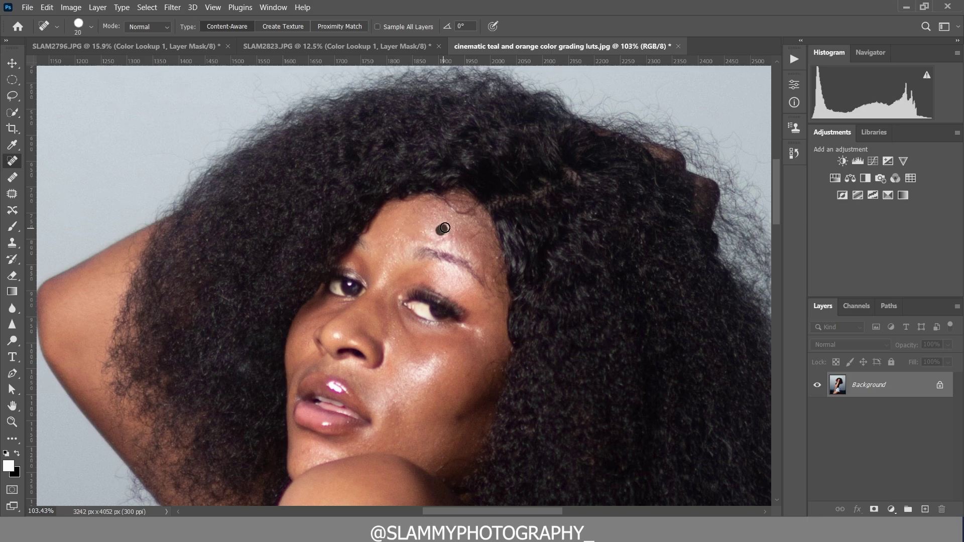
pyautogui.press('[')
pyautogui.click(498, 257)
pyautogui.press(']')
pyautogui.click(455, 242)
pyautogui.click(391, 244)
pyautogui.click(450, 356)
pyautogui.click(213, 7)
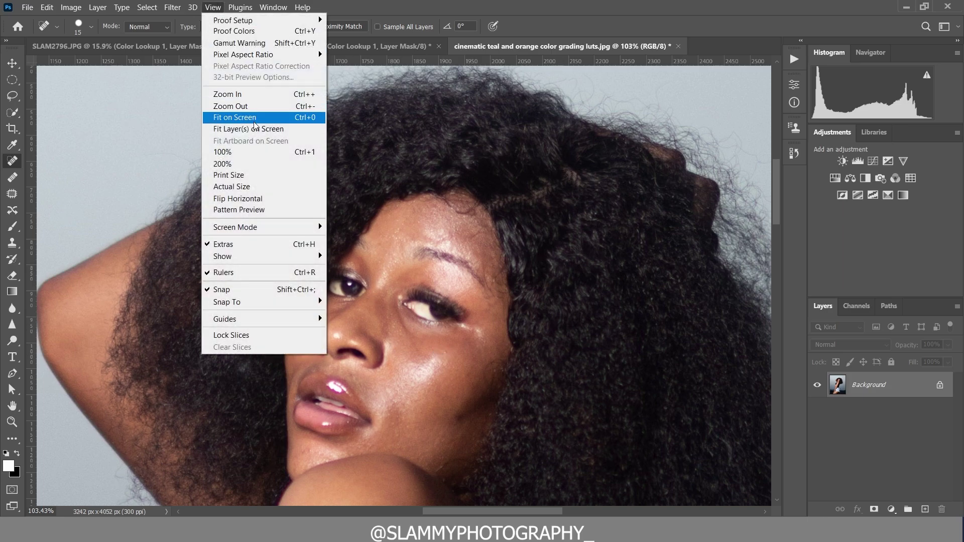
pyautogui.click(236, 118)
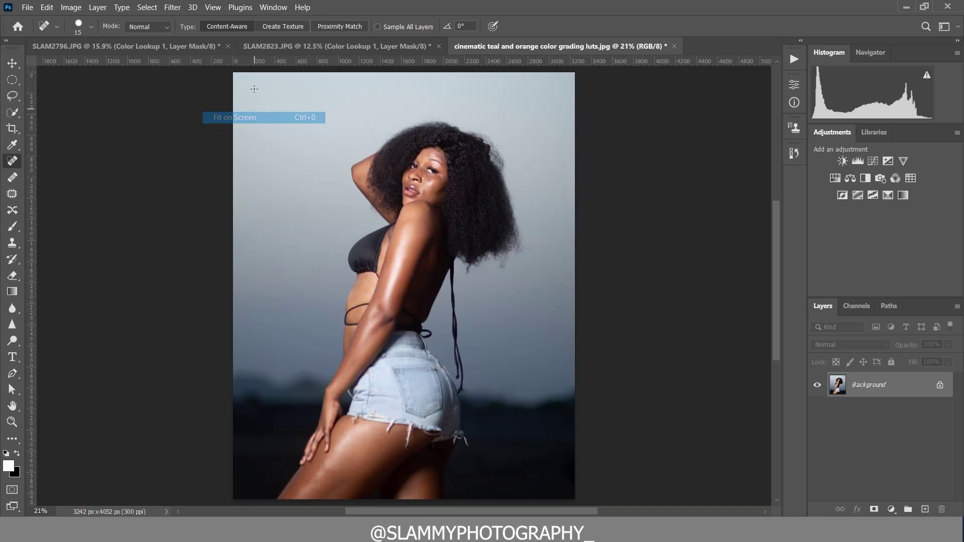
# - Zoom into the face and torso, then play the autoFix FS action from the Actions panel
pyautogui.click(12, 421)
pyautogui.moveTo(444, 171); pyautogui.dragTo(487, 230)
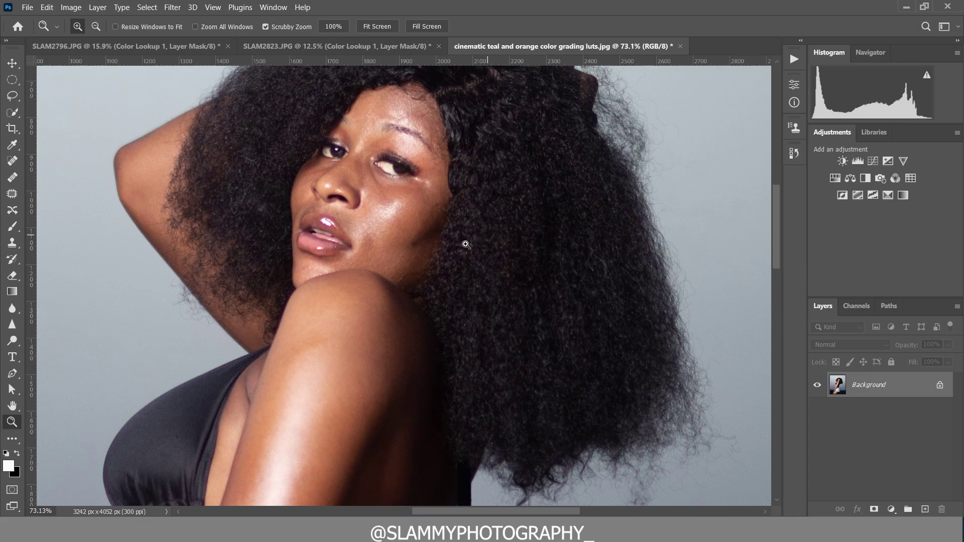
pyautogui.moveTo(344, 405); pyautogui.dragTo(383, 189)
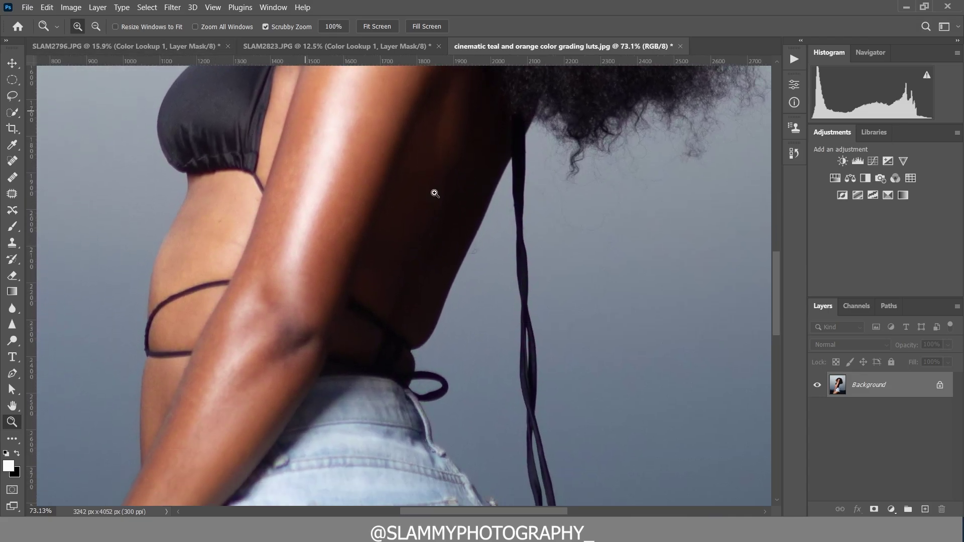
pyautogui.click(793, 59)
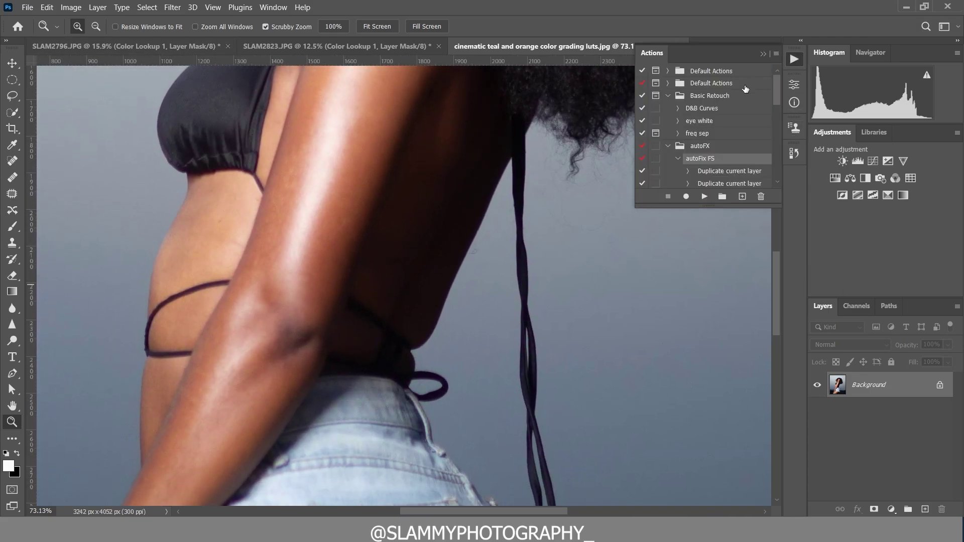
pyautogui.click(673, 159)
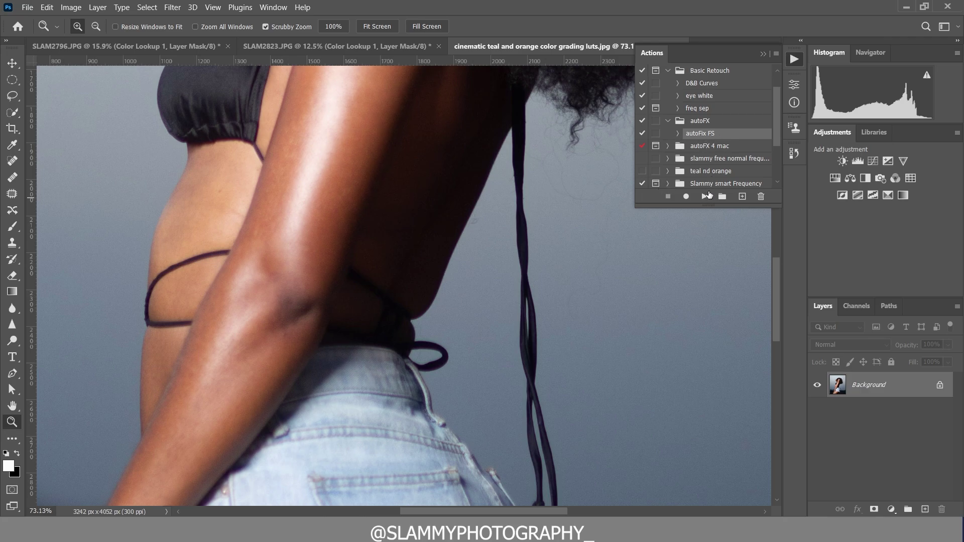
pyautogui.click(705, 195)
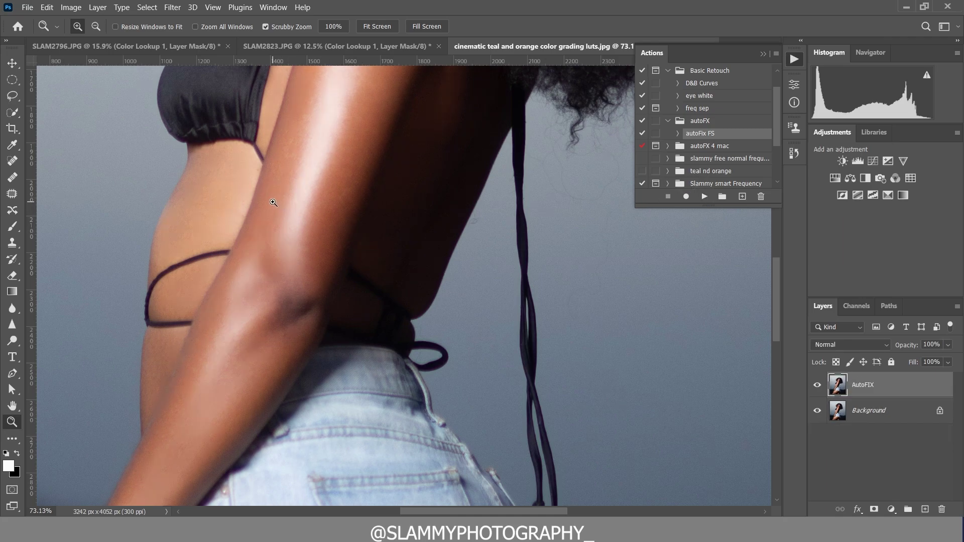
pyautogui.click(817, 385)
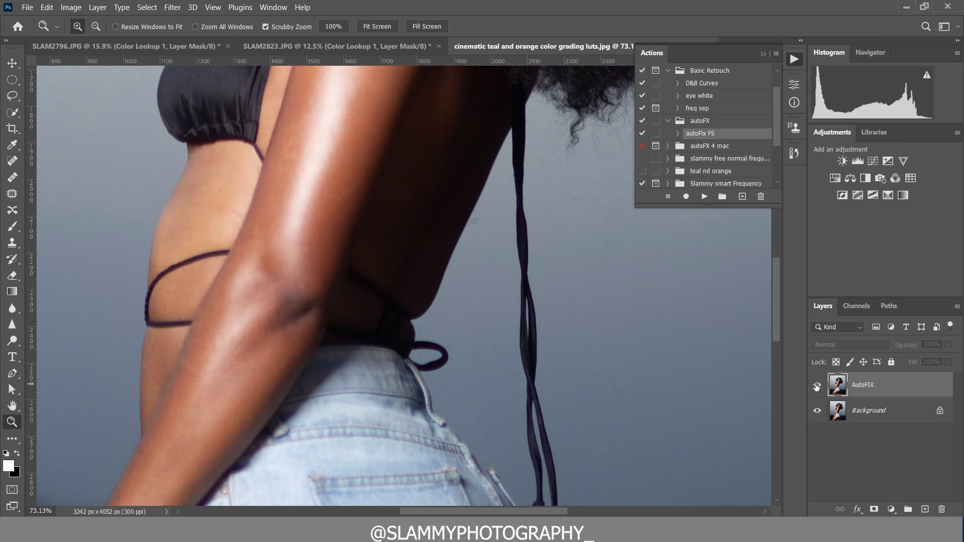
pyautogui.click(817, 385)
pyautogui.moveTo(382, 201); pyautogui.dragTo(381, 204)
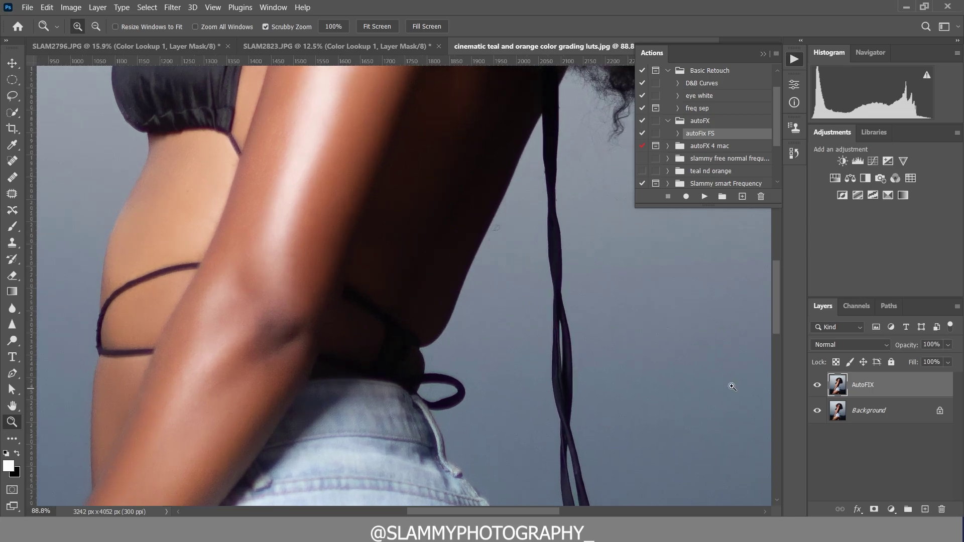
pyautogui.click(817, 387)
pyautogui.click(817, 386)
pyautogui.moveTo(376, 204); pyautogui.dragTo(368, 441)
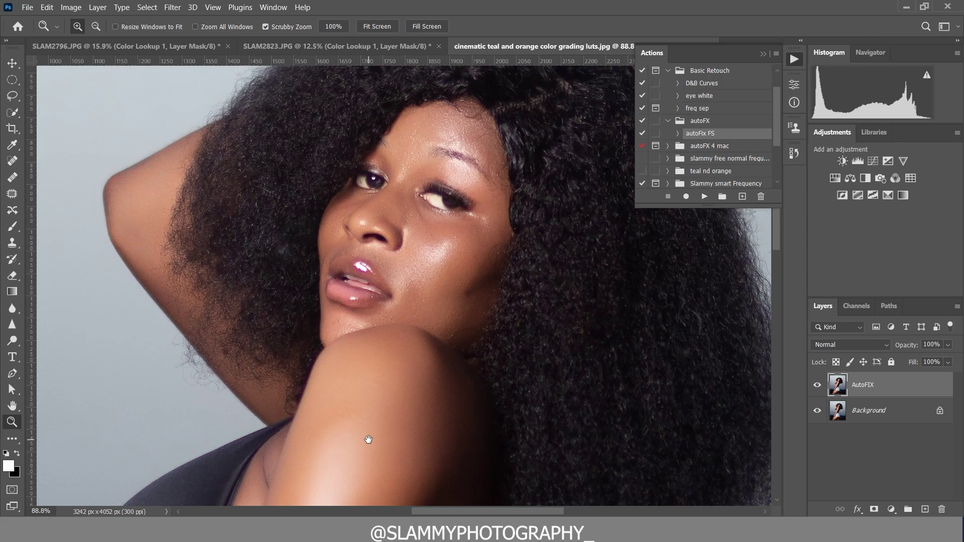
pyautogui.moveTo(418, 424); pyautogui.dragTo(434, 284)
pyautogui.hotkey('ctrl', ',')
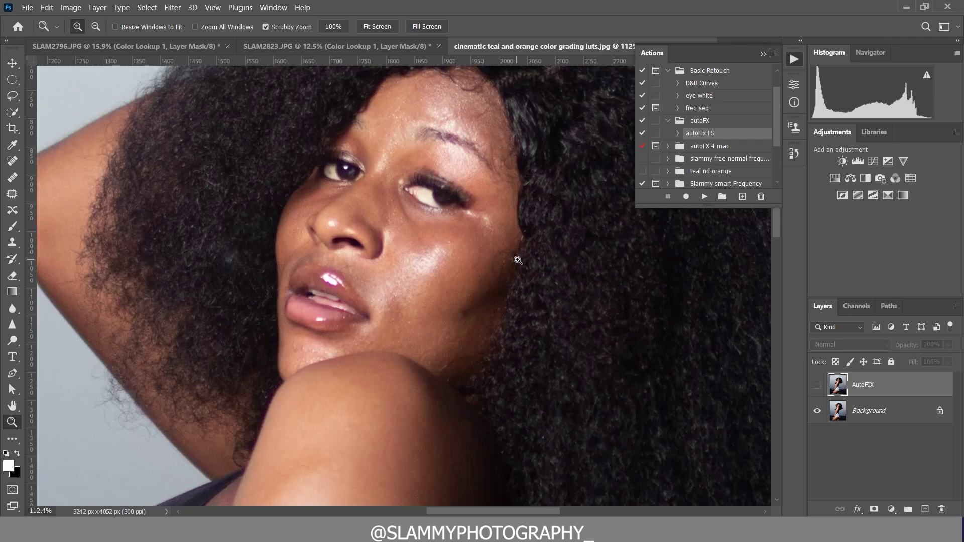
pyautogui.click(815, 386)
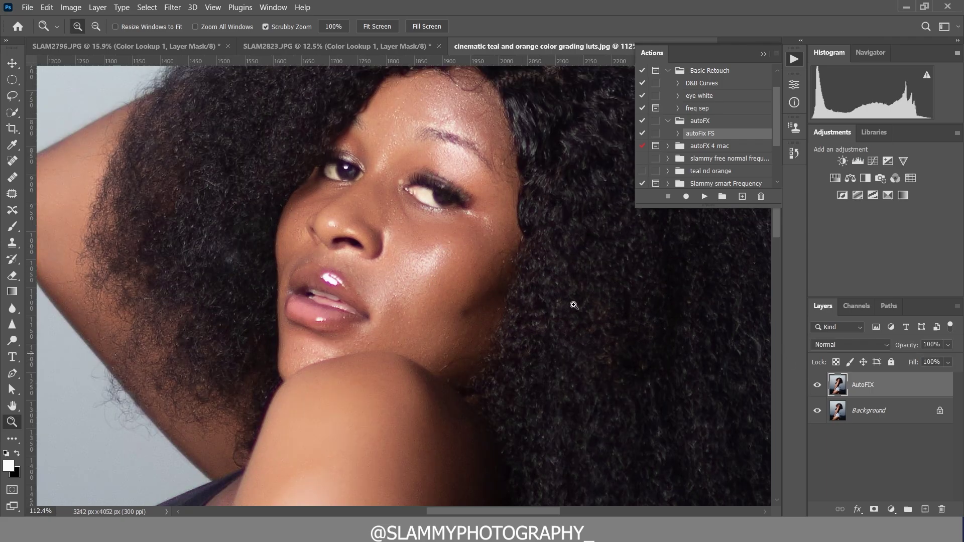
pyautogui.click(213, 7)
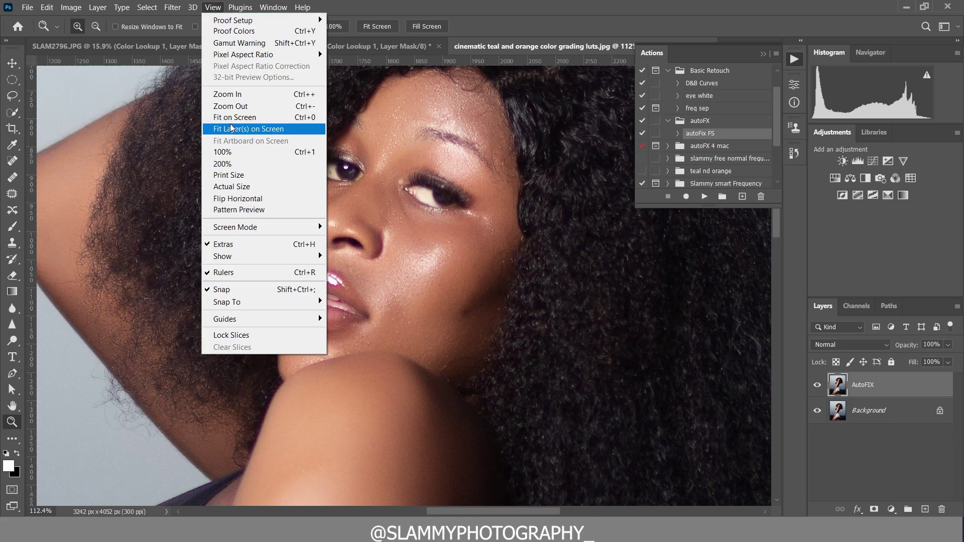
pyautogui.click(237, 126)
pyautogui.moveTo(367, 450); pyautogui.dragTo(362, 343)
pyautogui.click(817, 385)
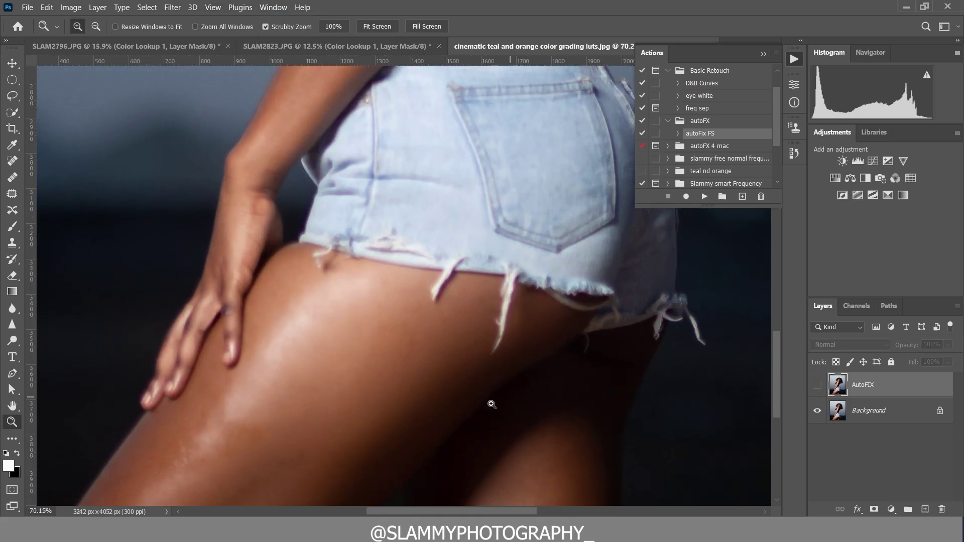
pyautogui.scroll(-2, 490, 402)
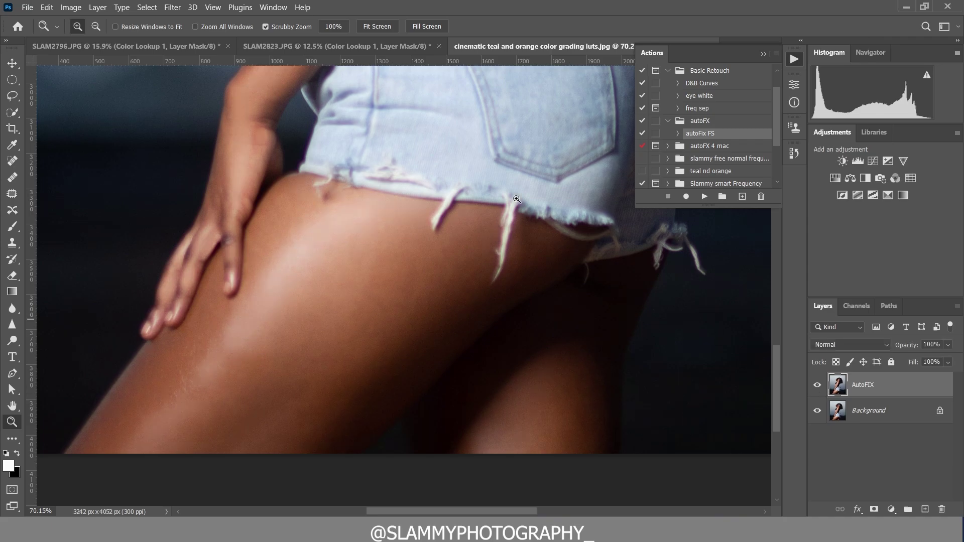
pyautogui.click(213, 7)
pyautogui.click(234, 118)
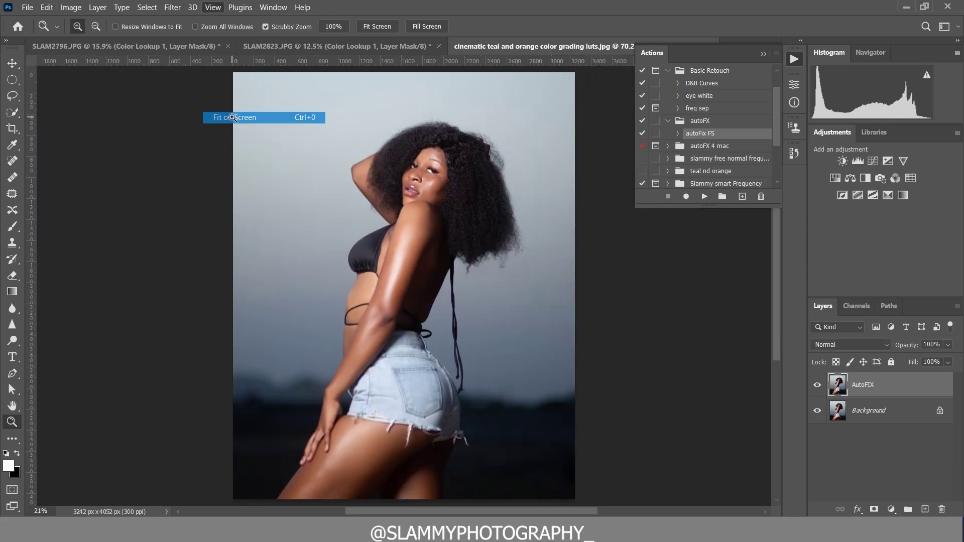
pyautogui.moveTo(440, 149); pyautogui.dragTo(466, 196)
# - Flatten the image and rerun the autoFix FS action to create a fresh AutoFIX layer
pyautogui.hotkey('ctrl', '0')
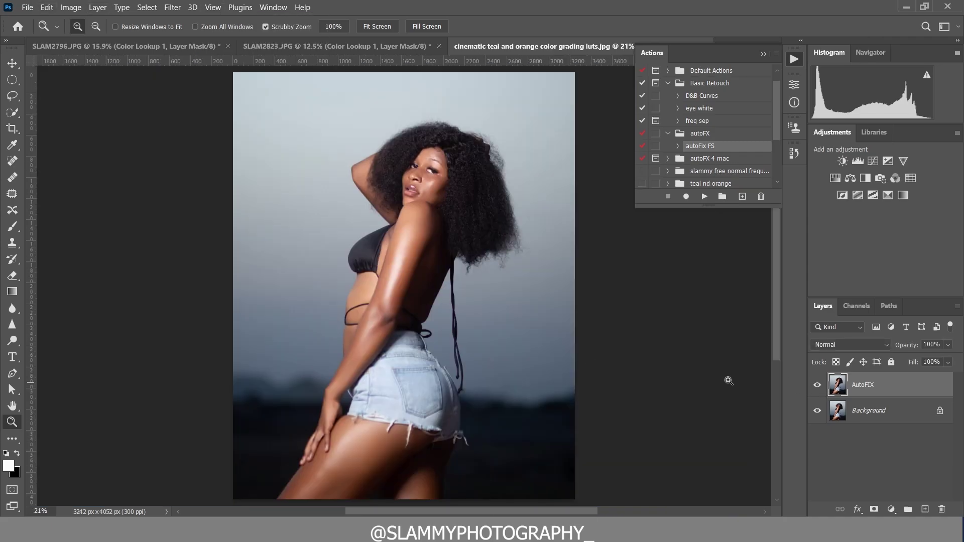
pyautogui.moveTo(382, 279); pyautogui.dragTo(400, 242)
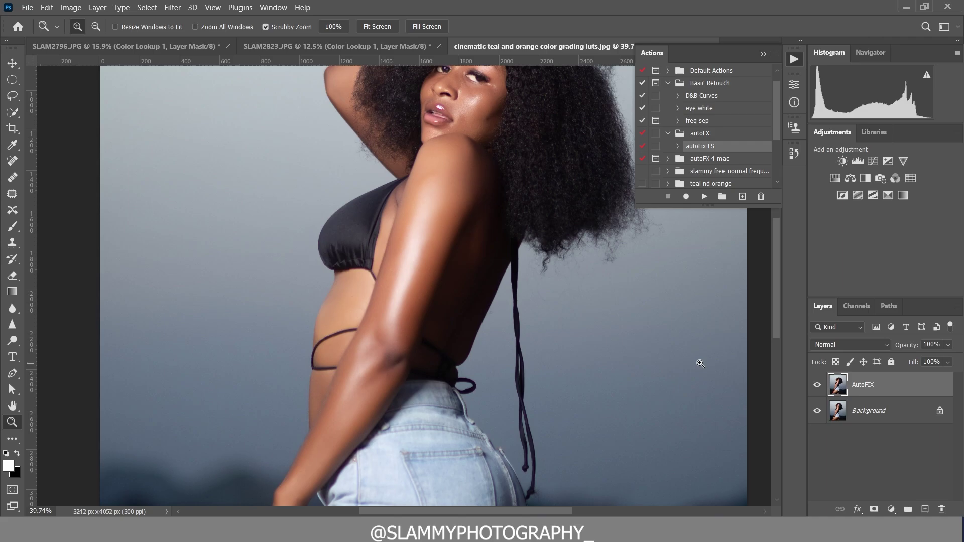
pyautogui.rightClick(886, 384)
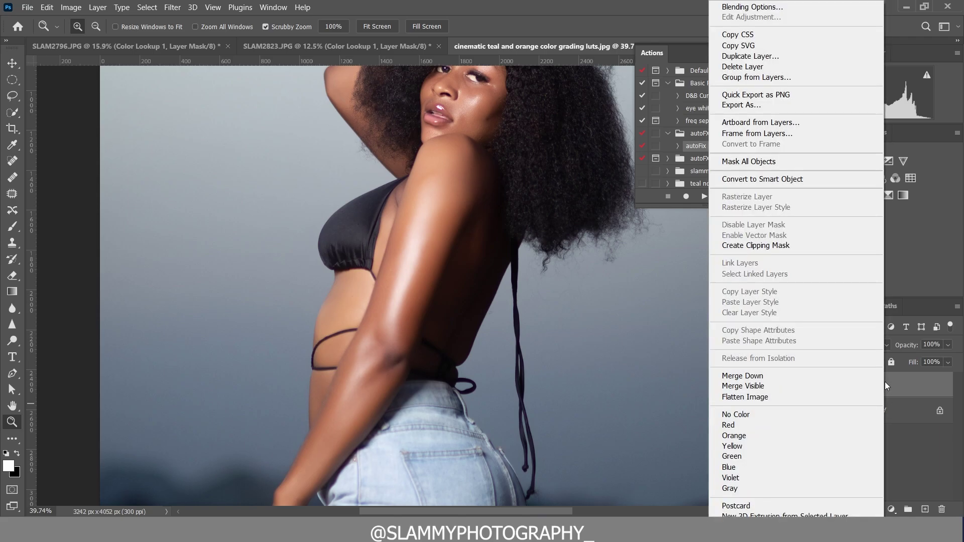
pyautogui.click(827, 394)
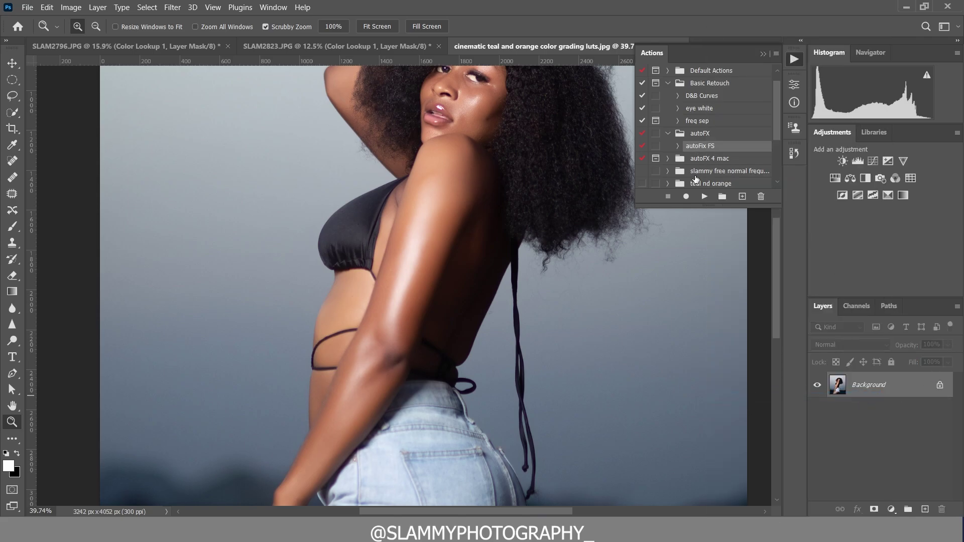
pyautogui.click(704, 196)
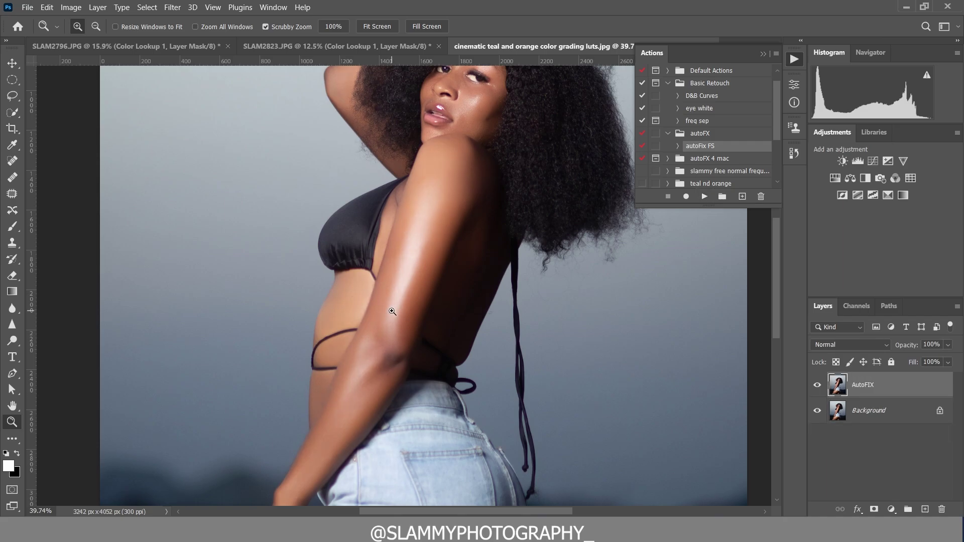
# - Zoom in on the model's face and toggle the AutoFIX layer off and on to compare
pyautogui.moveTo(441, 227); pyautogui.dragTo(426, 338)
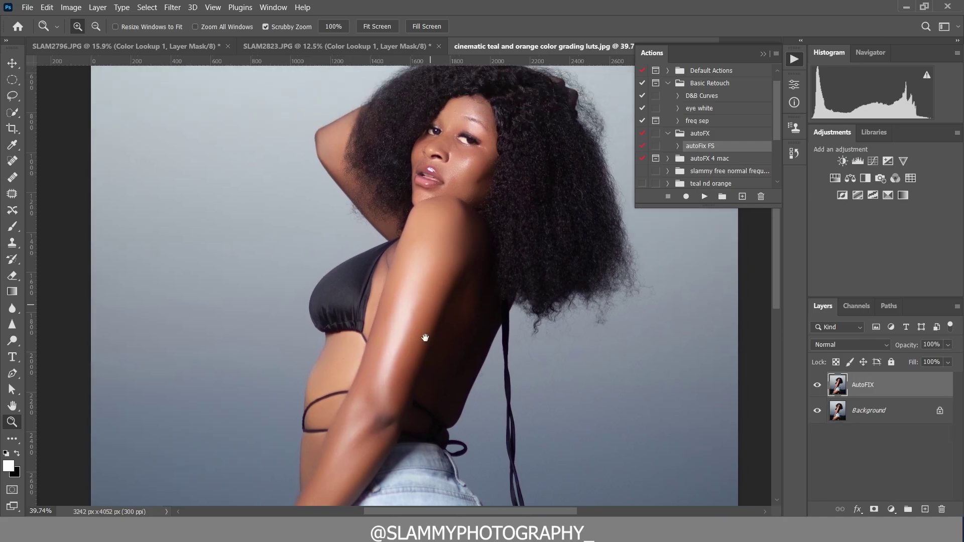
pyautogui.click(458, 92)
pyautogui.click(485, 277)
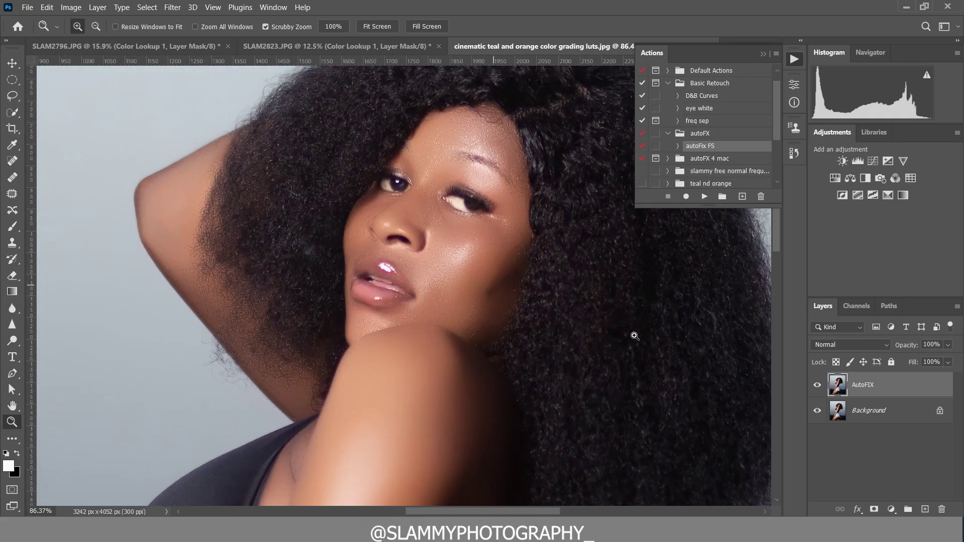
pyautogui.click(816, 386)
pyautogui.click(817, 385)
# - View the original snapshot in History, return to the latest state, and fit the photo on screen
pyautogui.click(794, 155)
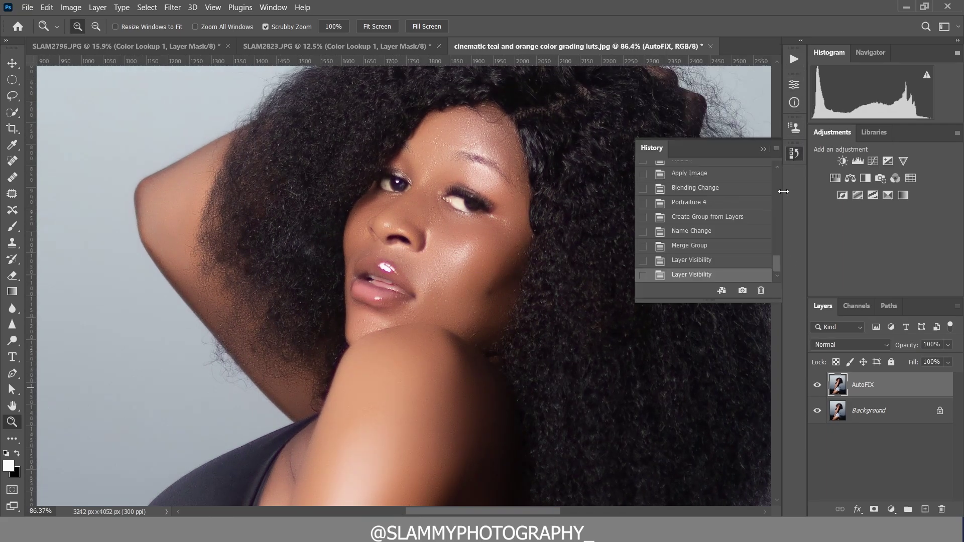
pyautogui.click(742, 172)
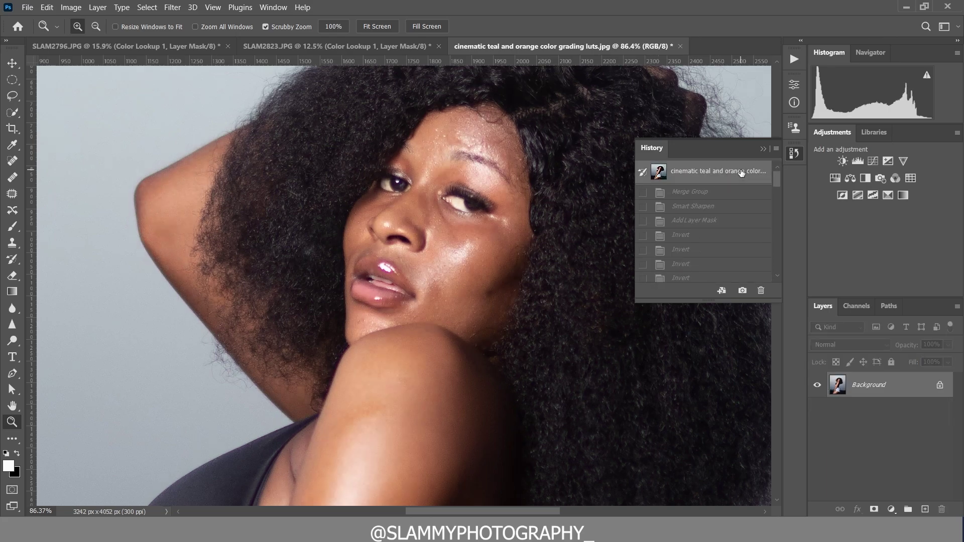
pyautogui.moveTo(777, 180); pyautogui.dragTo(781, 279)
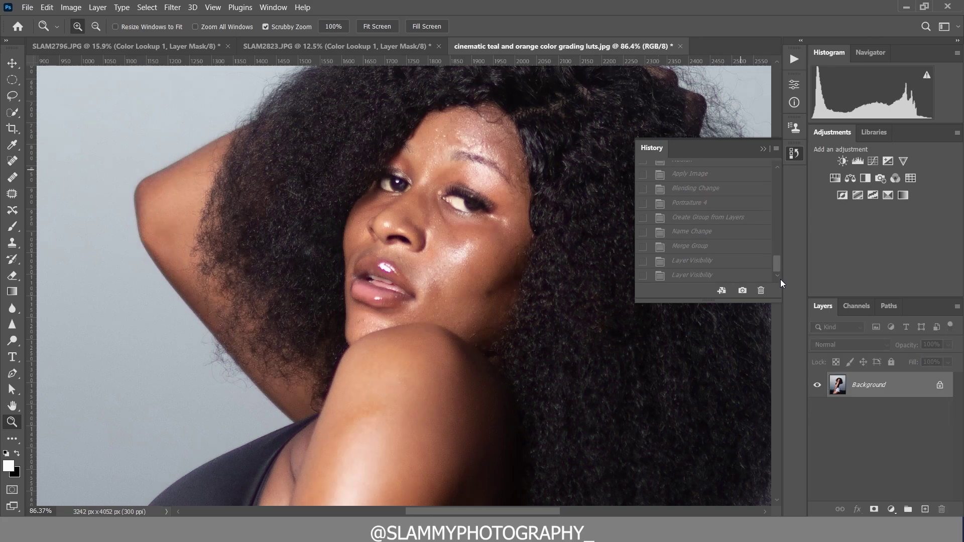
pyautogui.click(721, 278)
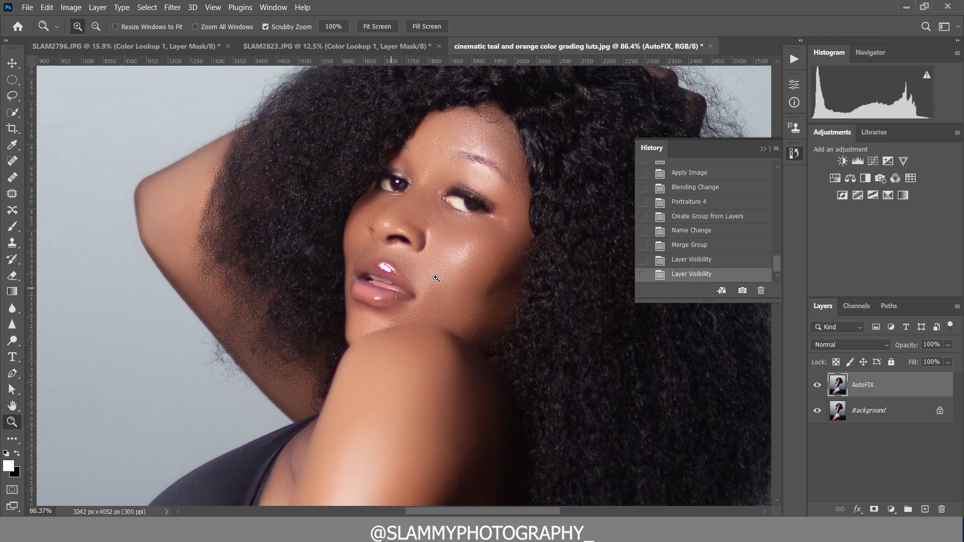
pyautogui.click(207, 7)
pyautogui.click(221, 117)
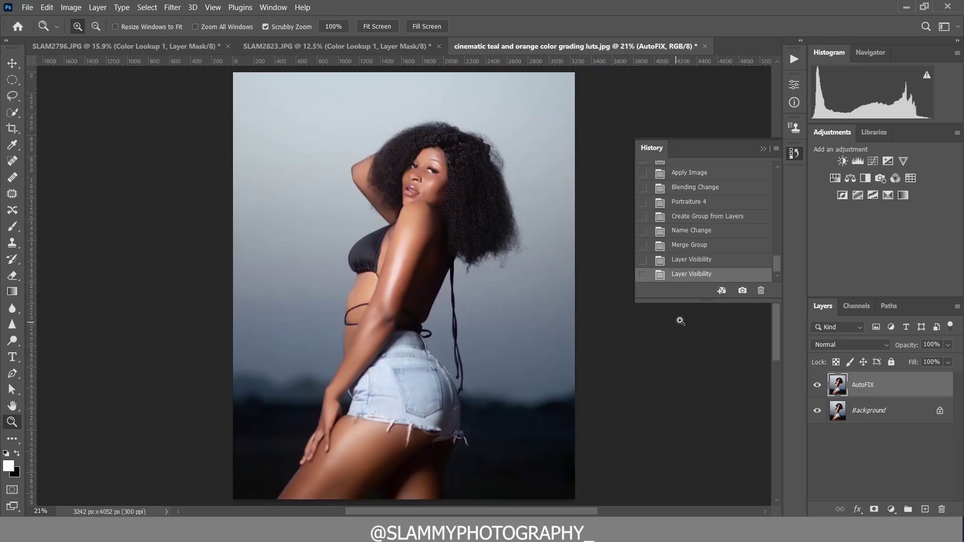
# - Add a layer mask to the AutoFIX layer and invert it with Ctrl+I using the Brush tool
pyautogui.click(874, 509)
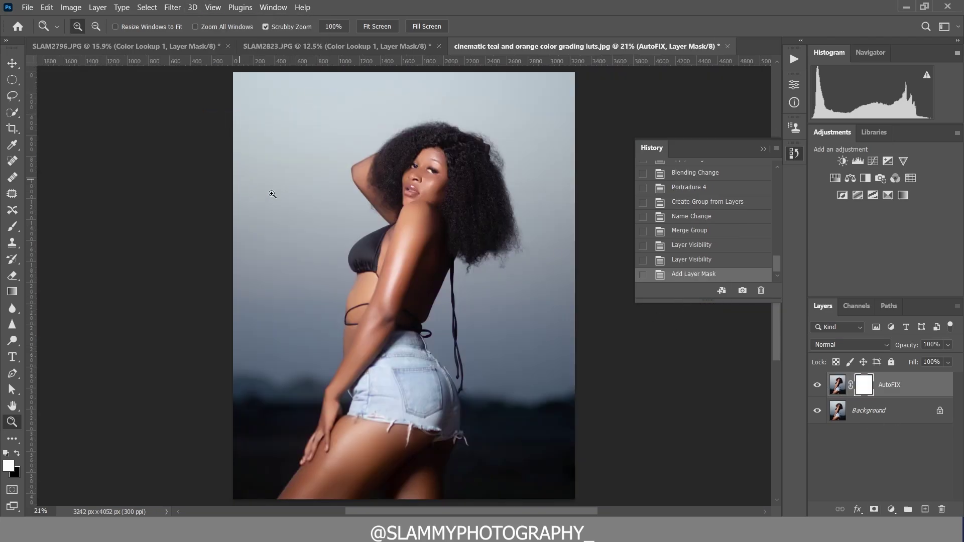
pyautogui.click(12, 227)
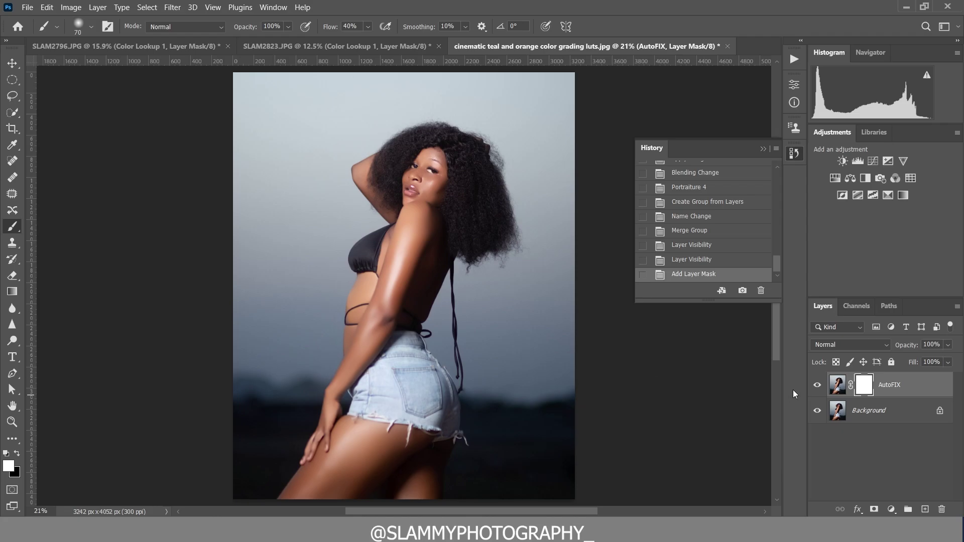
pyautogui.hotkey('ctrl', 'i')
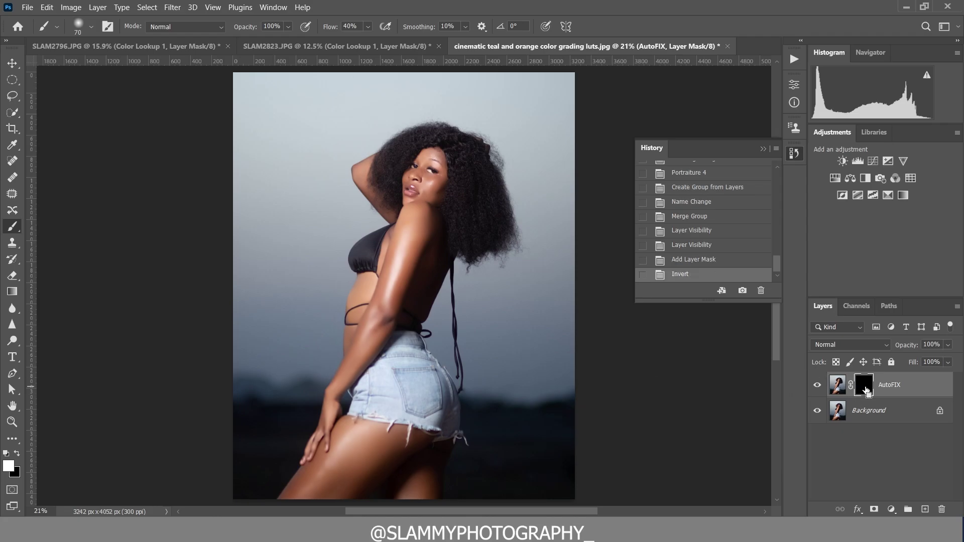
pyautogui.hotkey('ctrl', 'i')
pyautogui.hotkey('ctrl', 'i')
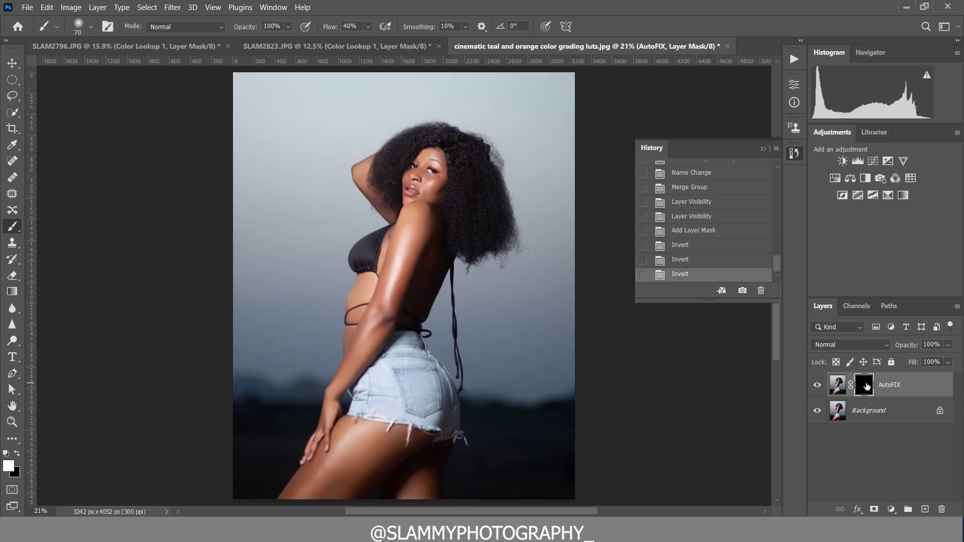
pyautogui.click(764, 148)
# - Zoom in and paint the retouch back onto the face and arm, resizing the brush
pyautogui.click(12, 422)
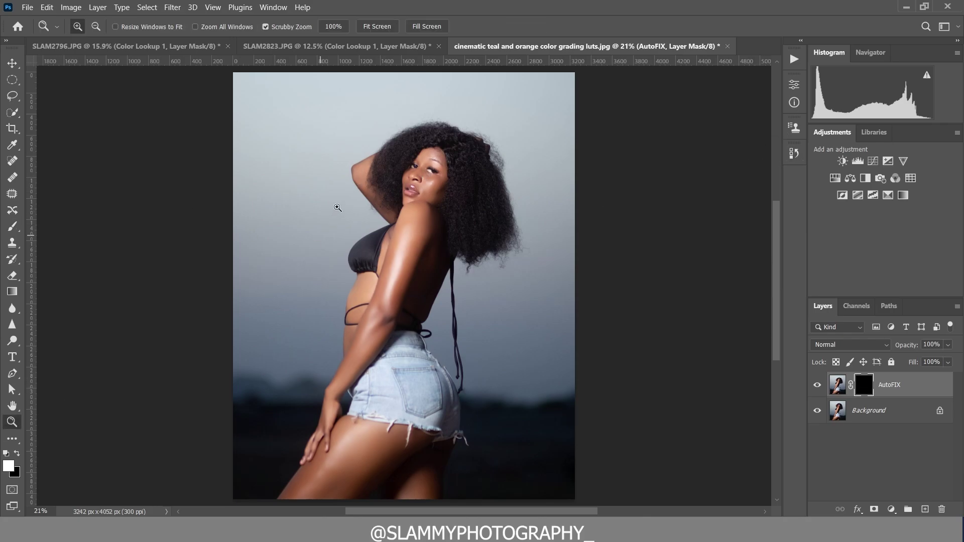
pyautogui.moveTo(450, 163); pyautogui.dragTo(491, 243)
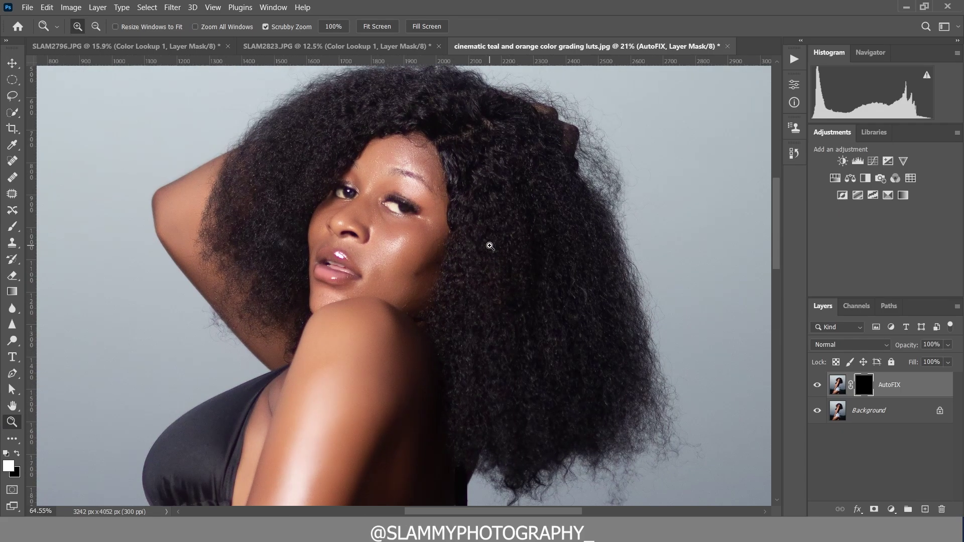
pyautogui.click(12, 227)
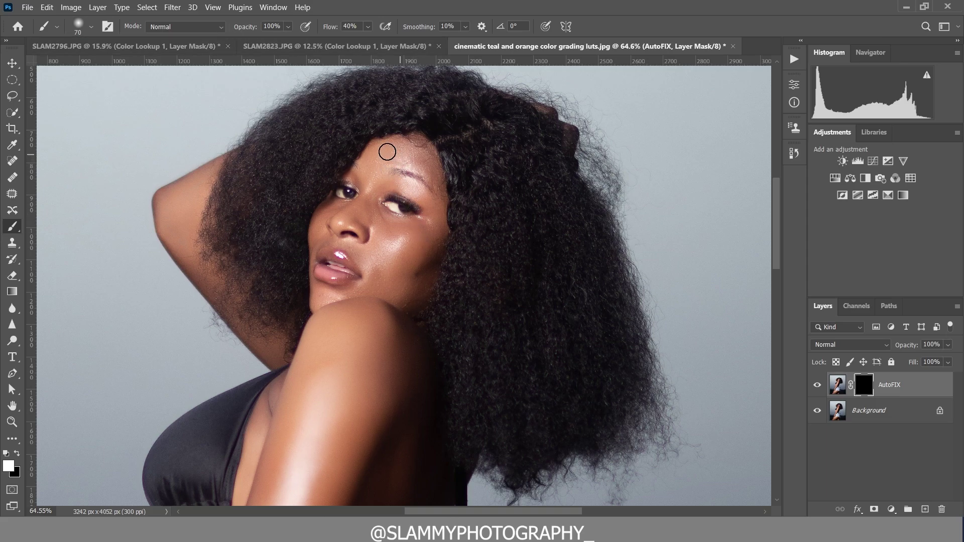
pyautogui.moveTo(387, 152)
pyautogui.mouseDown()
pyautogui.moveTo(437, 167)
pyautogui.moveTo(416, 248)
pyautogui.moveTo(385, 250)
pyautogui.mouseUp()
pyautogui.press(']')
pyautogui.press(']')
pyautogui.press(']')
pyautogui.press(']')
pyautogui.scroll(-2, 377, 322)
pyautogui.press('[')
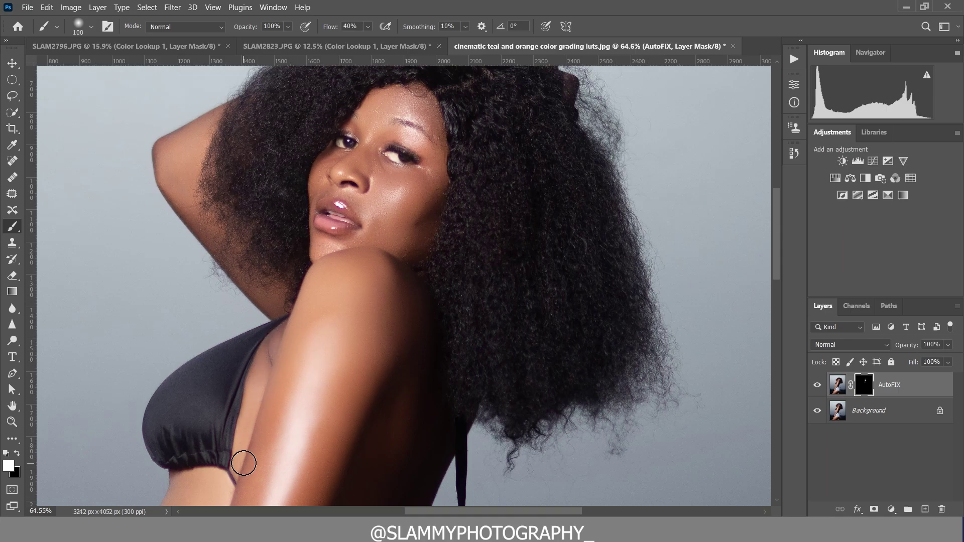
pyautogui.scroll(-5, 246, 437)
pyautogui.press(']')
pyautogui.press(']')
pyautogui.press(']')
pyautogui.scroll(-3, 251, 425)
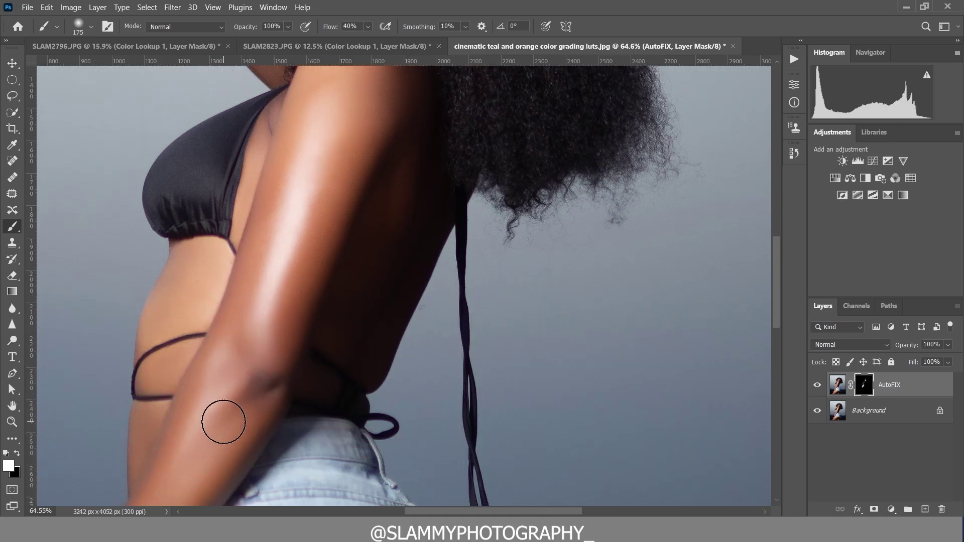
# - Fit the photo on screen, enlarge the brush, and make the AutoFIX layer visible
pyautogui.click(213, 7)
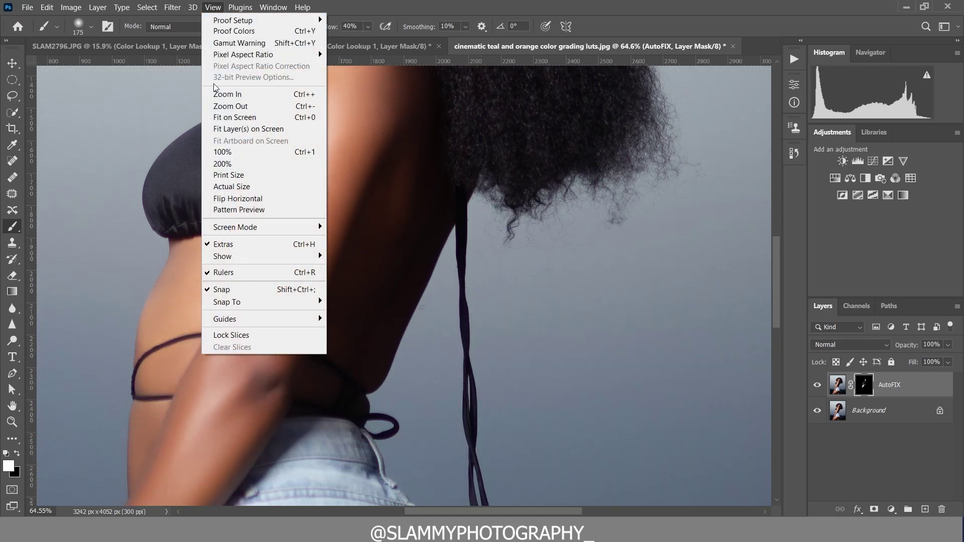
pyautogui.click(236, 118)
pyautogui.press(']')
pyautogui.press(']')
pyautogui.press(']')
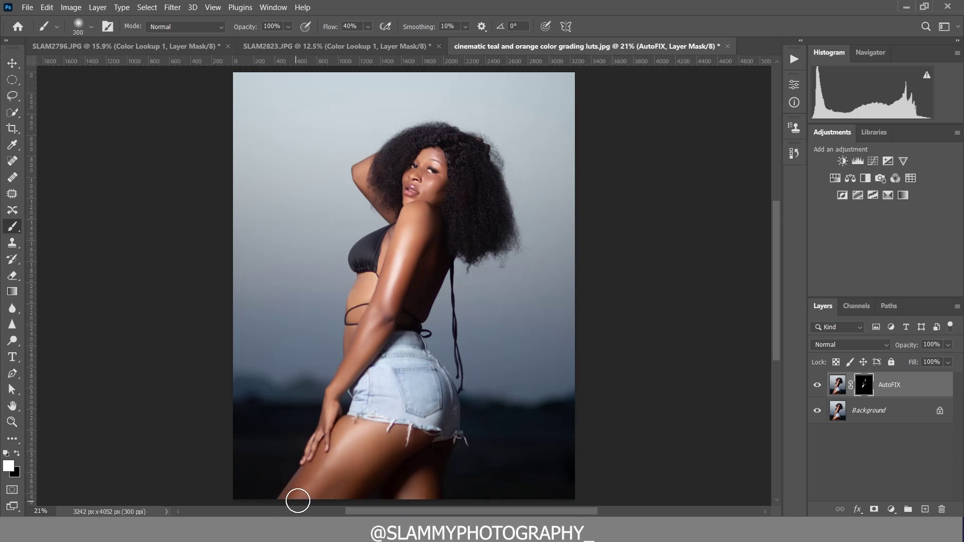
pyautogui.click(819, 386)
pyautogui.click(787, 65)
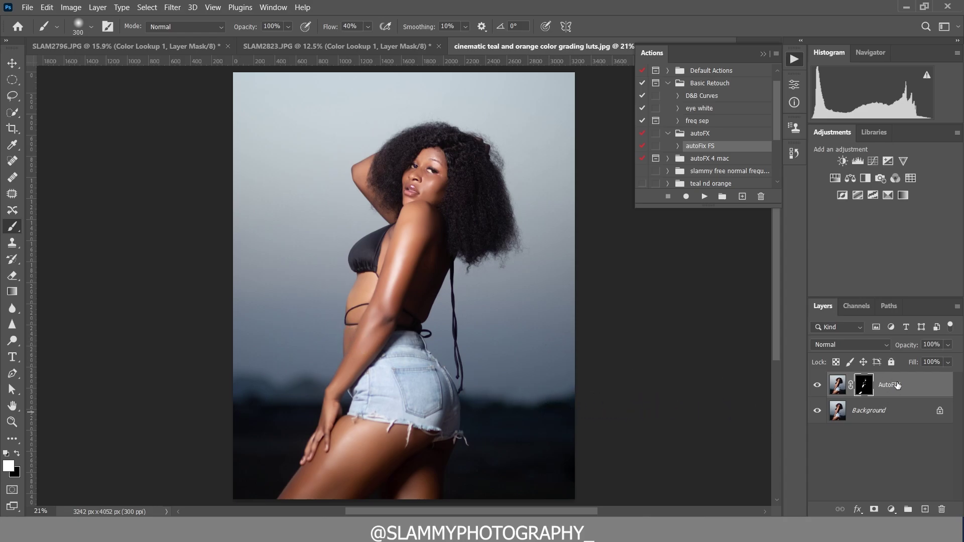
# - Flatten the AutoFIX layer into the Background, then zoom on the face and fit the photo on screen
pyautogui.rightClick(921, 385)
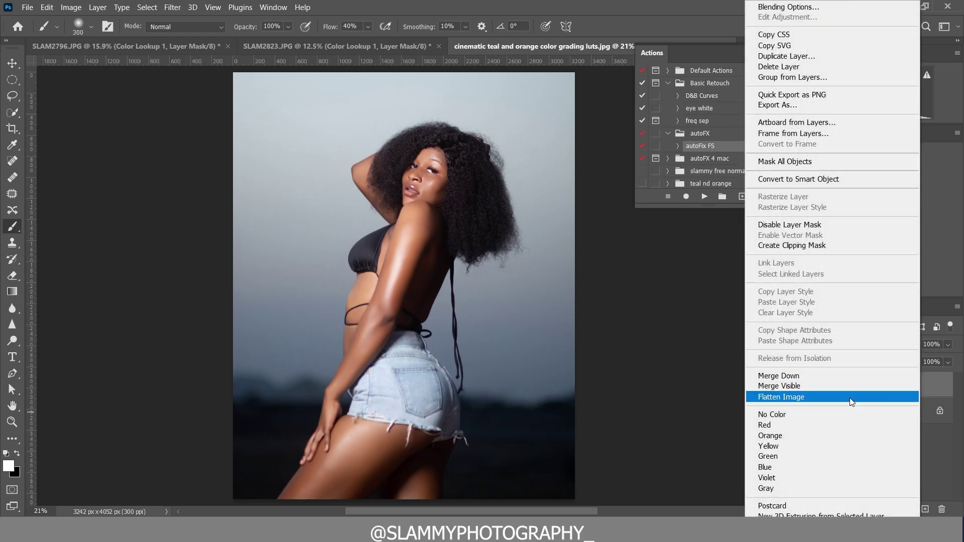
pyautogui.click(833, 397)
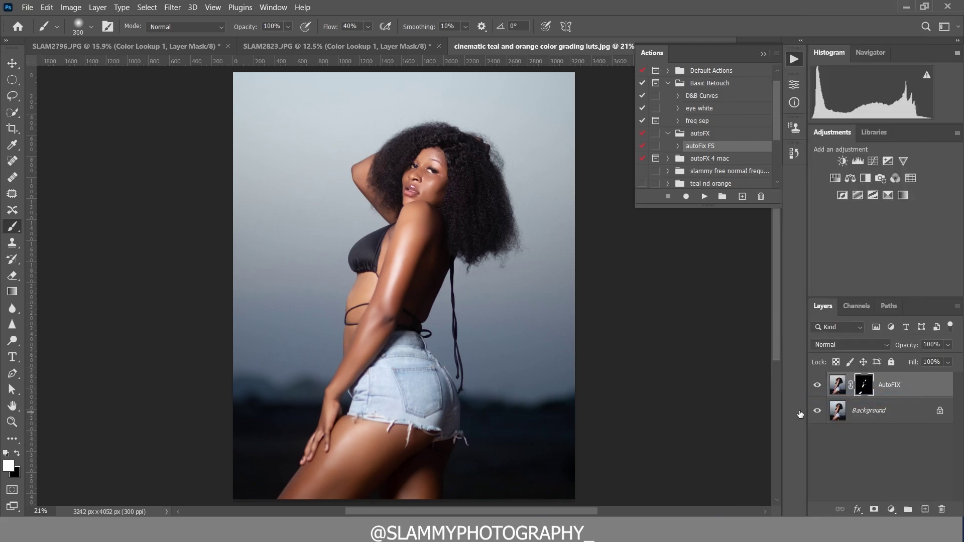
pyautogui.press('z')
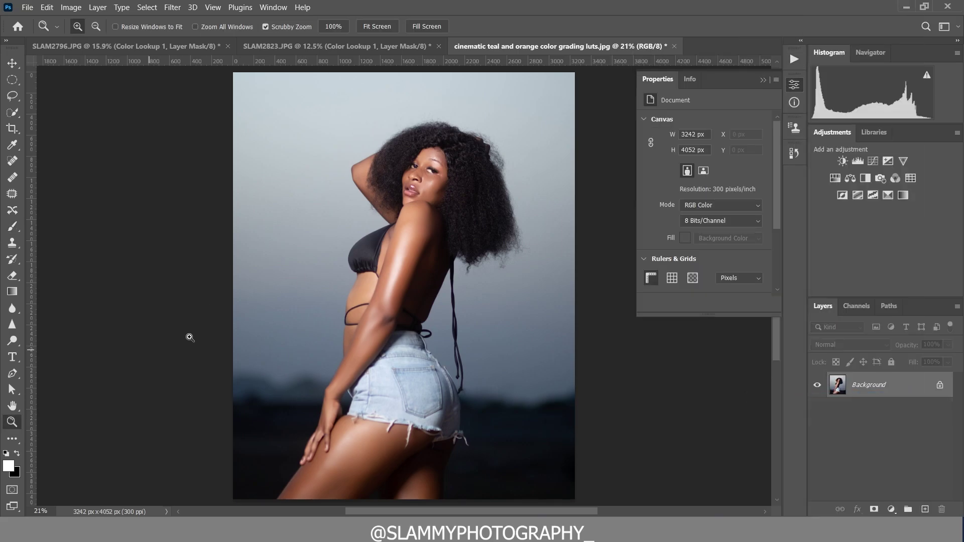
pyautogui.moveTo(432, 153); pyautogui.dragTo(481, 254)
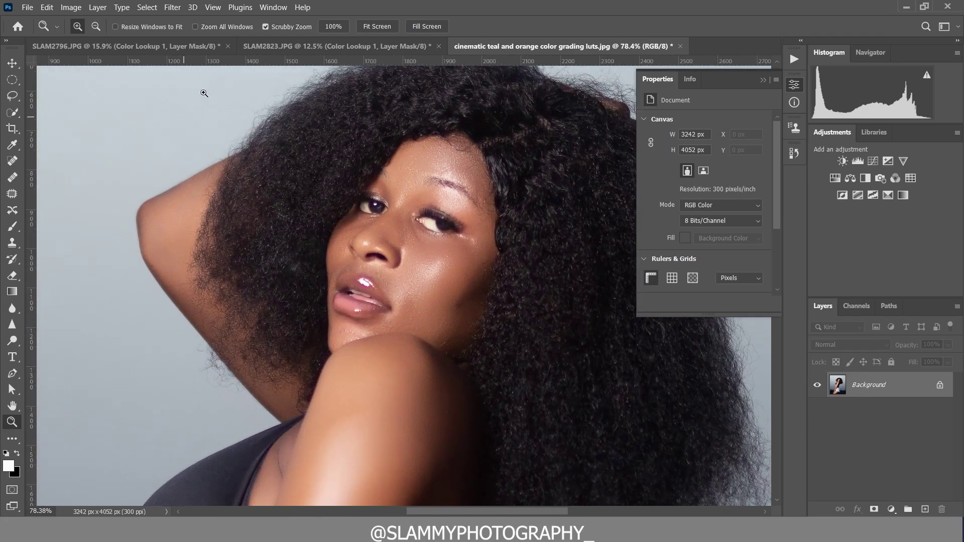
pyautogui.click(213, 7)
pyautogui.click(251, 117)
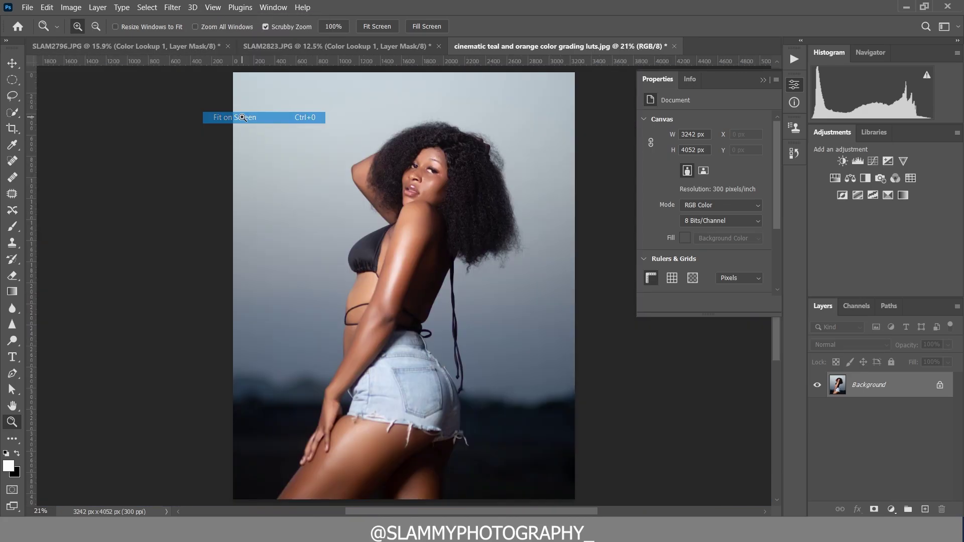
# - Add a Color Lookup layer loading teal and orange.CUBE, then toggle it to compare before and after
pyautogui.click(892, 509)
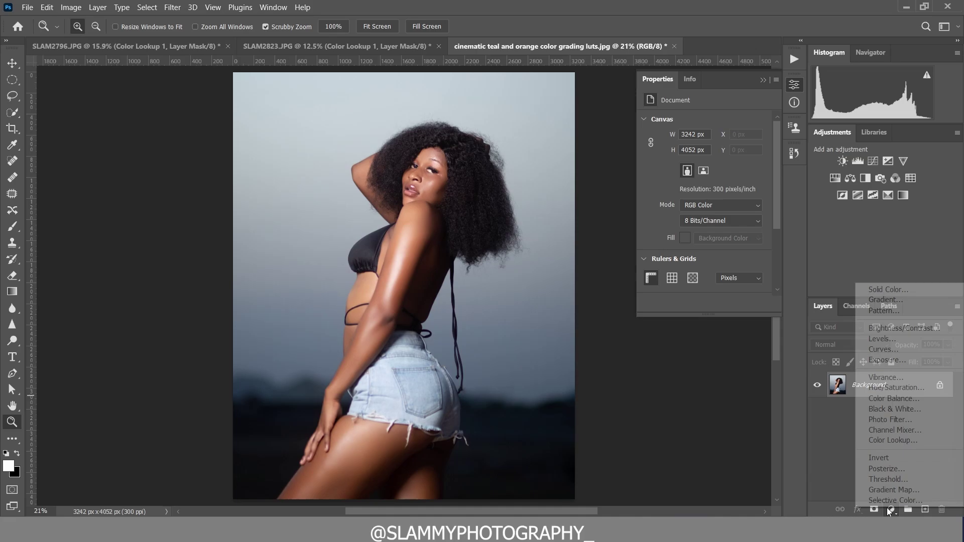
pyautogui.click(886, 443)
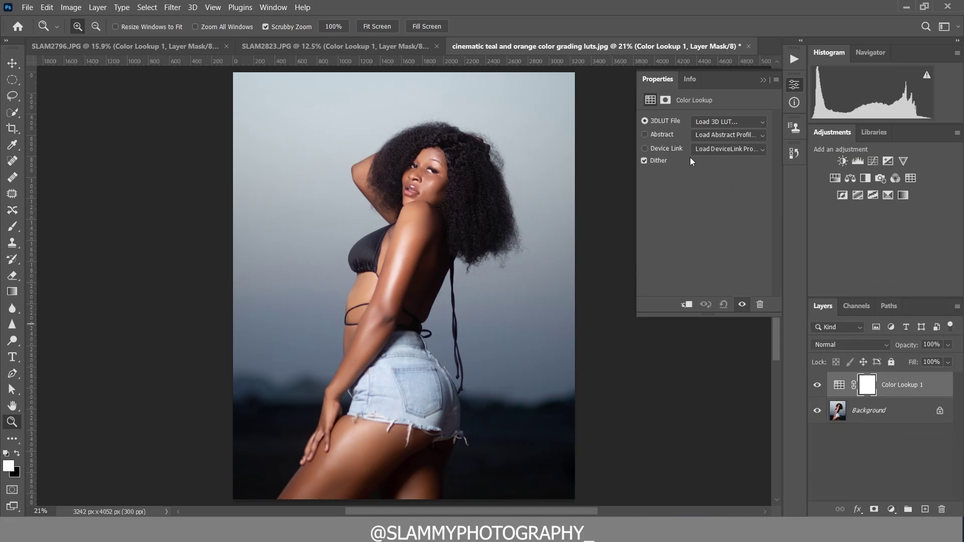
pyautogui.click(709, 124)
pyautogui.click(722, 137)
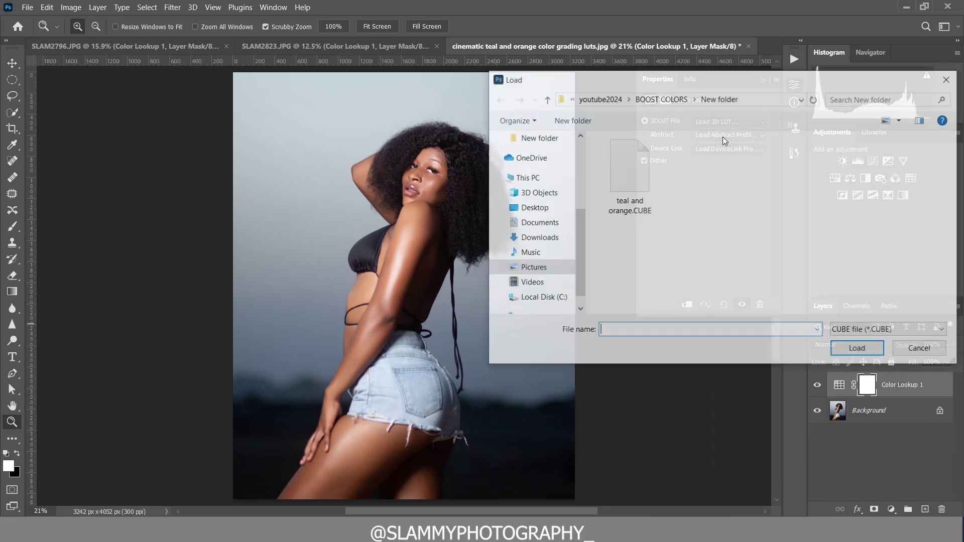
pyautogui.click(630, 183)
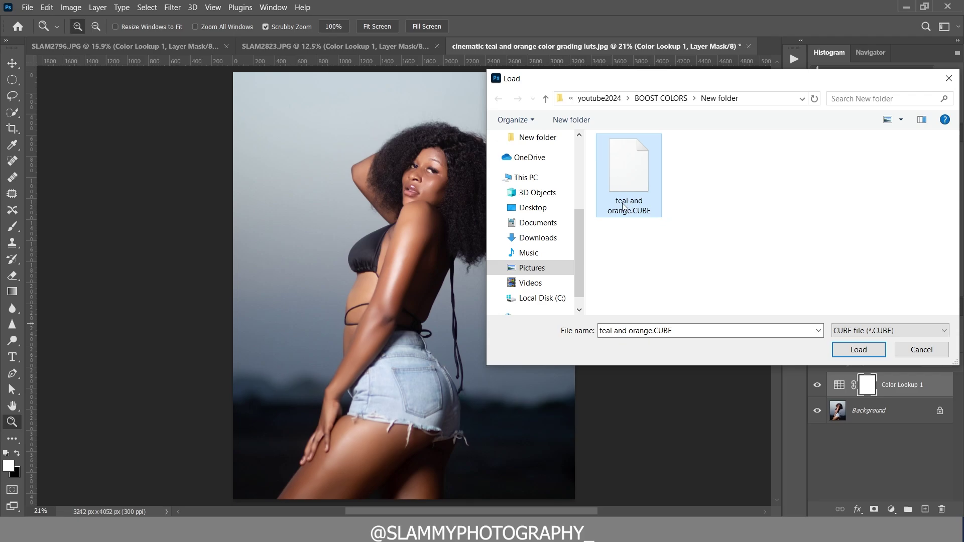
pyautogui.click(858, 350)
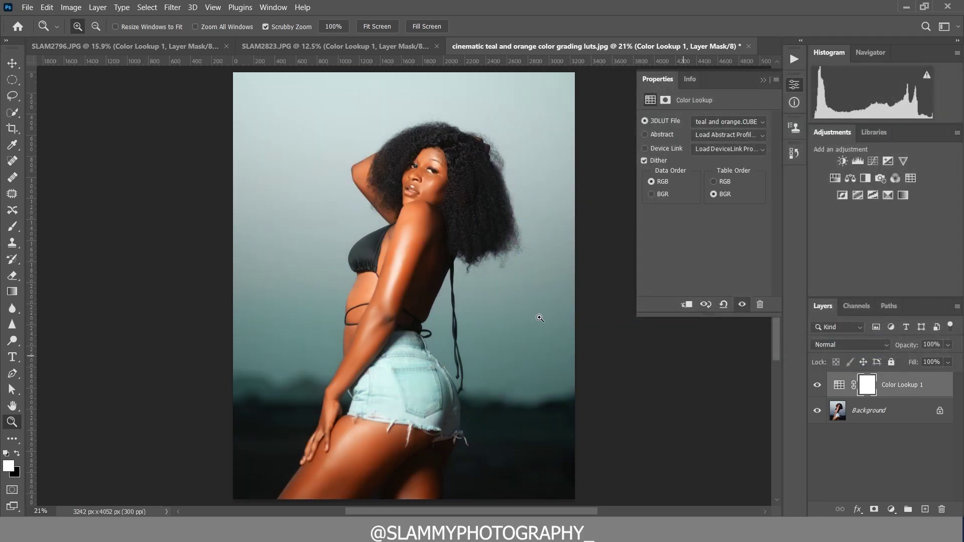
pyautogui.click(817, 386)
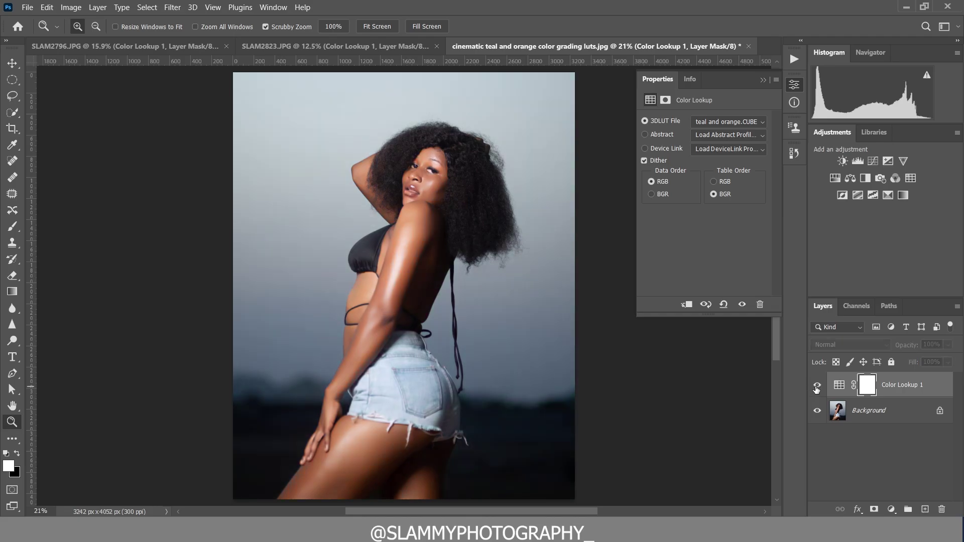
pyautogui.click(817, 386)
# - Add a Hue/Saturation layer with Reds saturation -11 and Yellows saturation -19, lightness -7
pyautogui.click(891, 509)
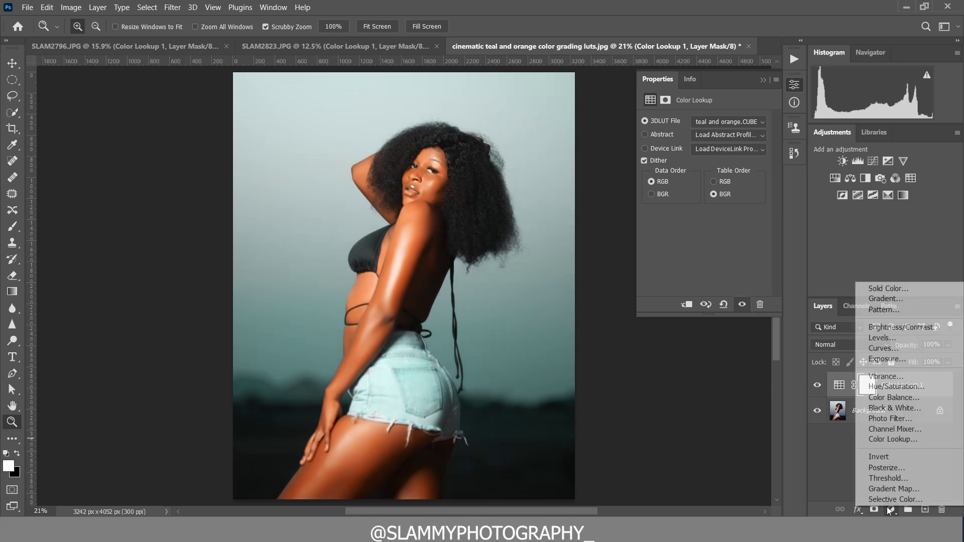
pyautogui.click(897, 386)
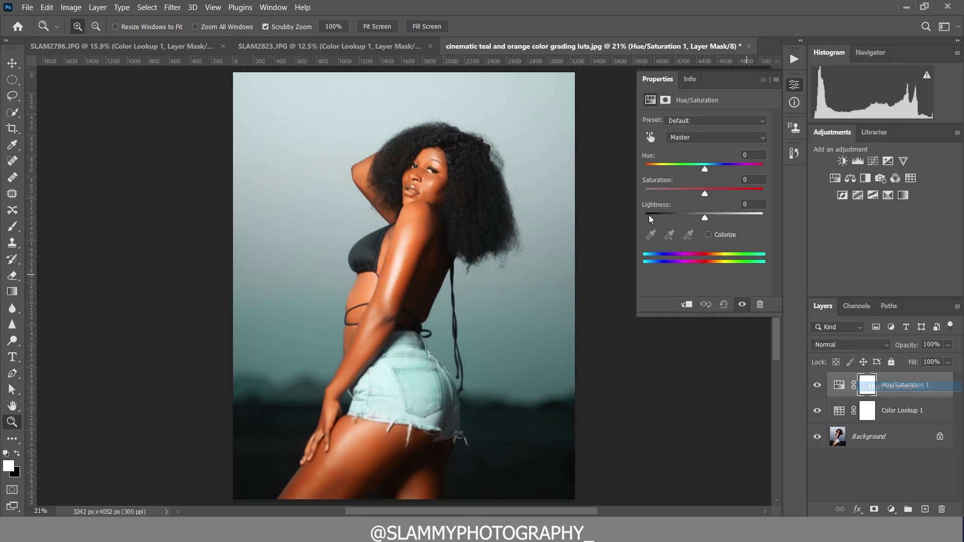
pyautogui.click(650, 138)
pyautogui.click(426, 223)
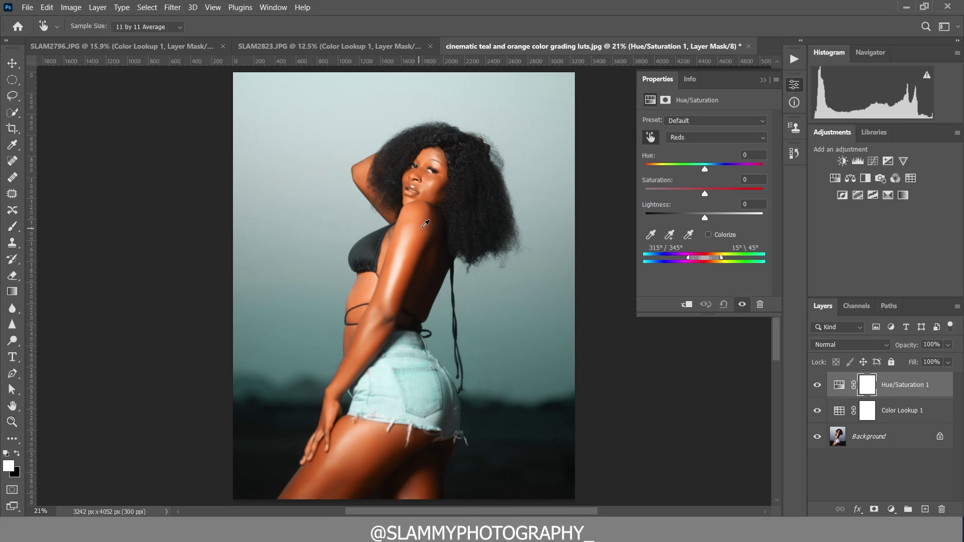
pyautogui.moveTo(707, 195); pyautogui.dragTo(698, 194)
pyautogui.click(713, 138)
pyautogui.click(681, 168)
pyautogui.moveTo(707, 193); pyautogui.dragTo(701, 216)
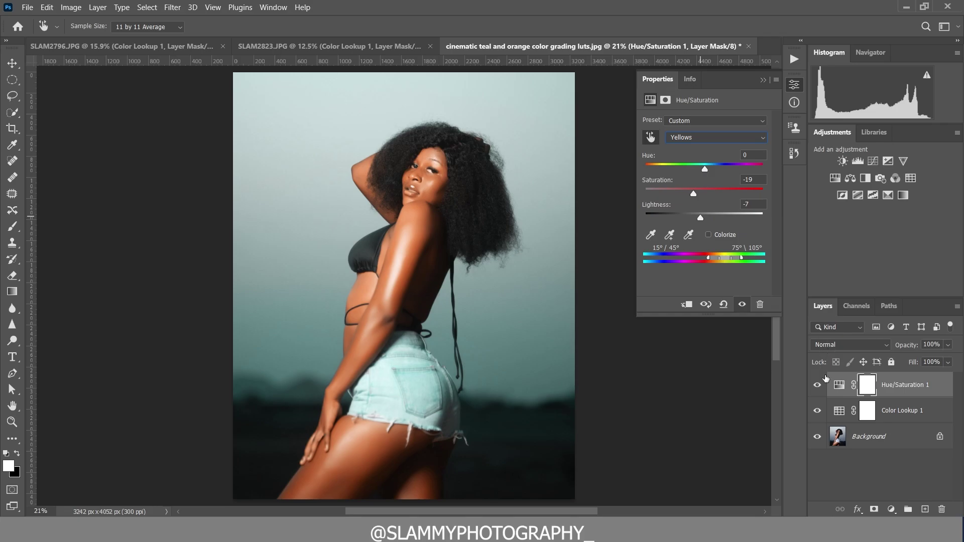
# - Toggle the Hue/Saturation and Color Lookup layers to compare, then zoom in on the face
pyautogui.click(817, 385)
pyautogui.click(817, 387)
pyautogui.click(816, 412)
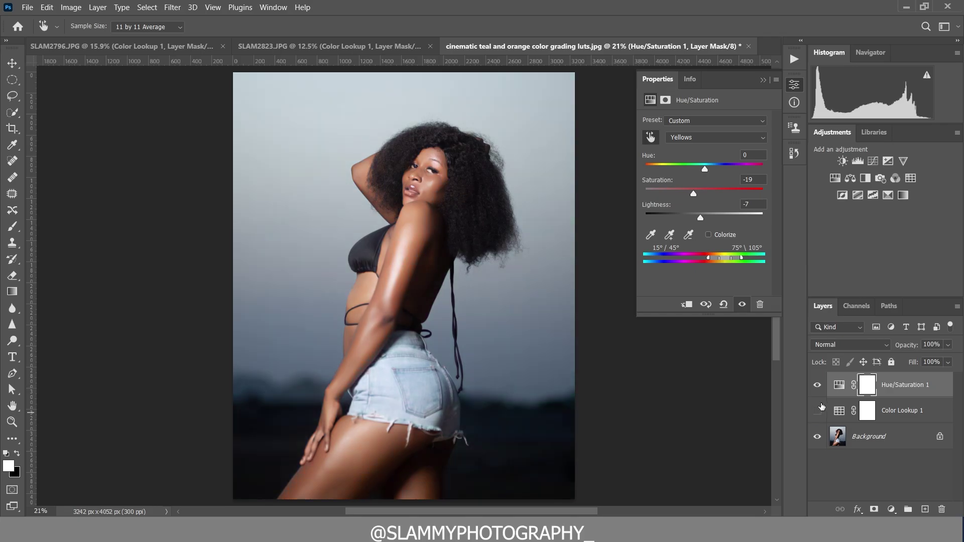
pyautogui.click(817, 389)
pyautogui.click(817, 387)
pyautogui.click(816, 386)
pyautogui.click(817, 386)
pyautogui.click(12, 423)
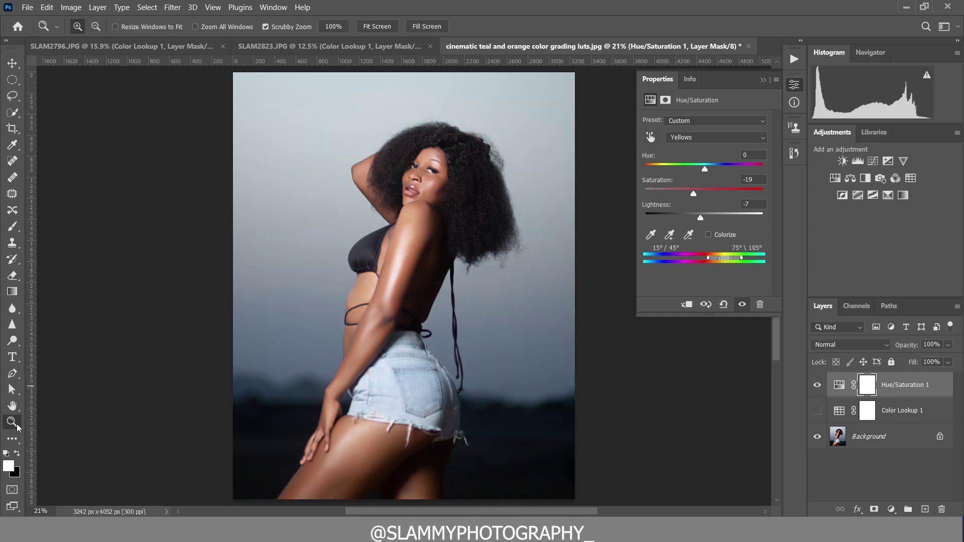
pyautogui.moveTo(435, 156); pyautogui.dragTo(462, 157)
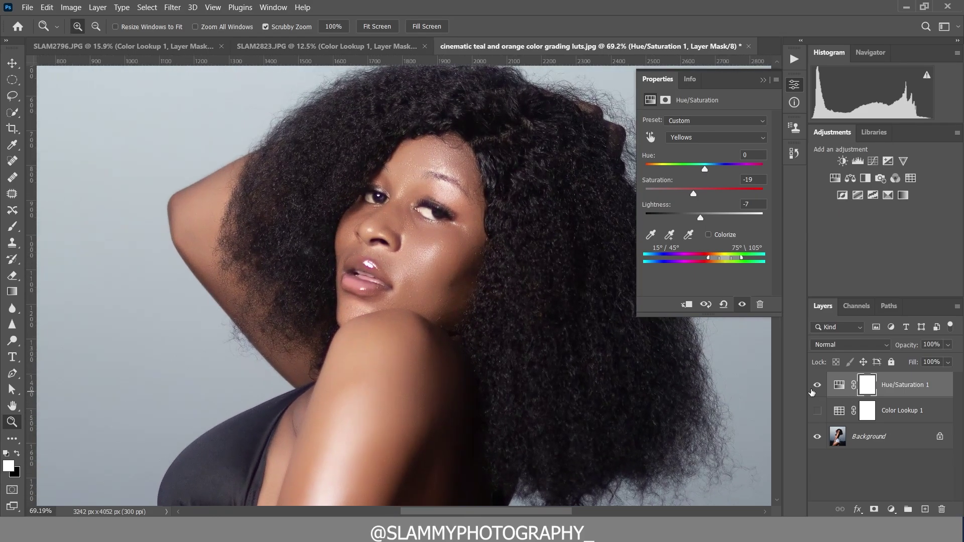
# - Compare the face with and without Hue/Saturation and restore the Color Lookup grade
pyautogui.click(817, 386)
pyautogui.click(813, 391)
pyautogui.click(812, 391)
pyautogui.click(812, 391)
pyautogui.click(813, 391)
pyautogui.click(817, 409)
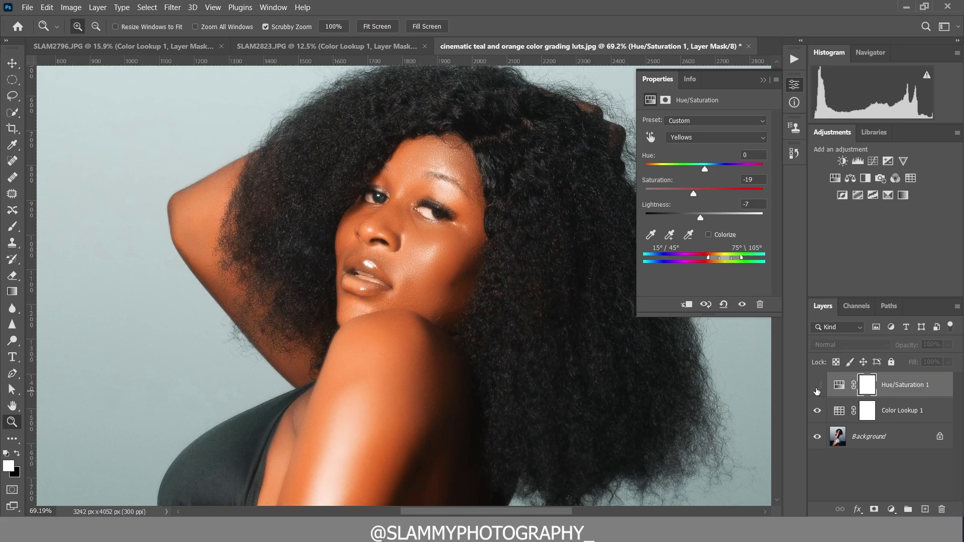
pyautogui.click(817, 386)
pyautogui.click(817, 386)
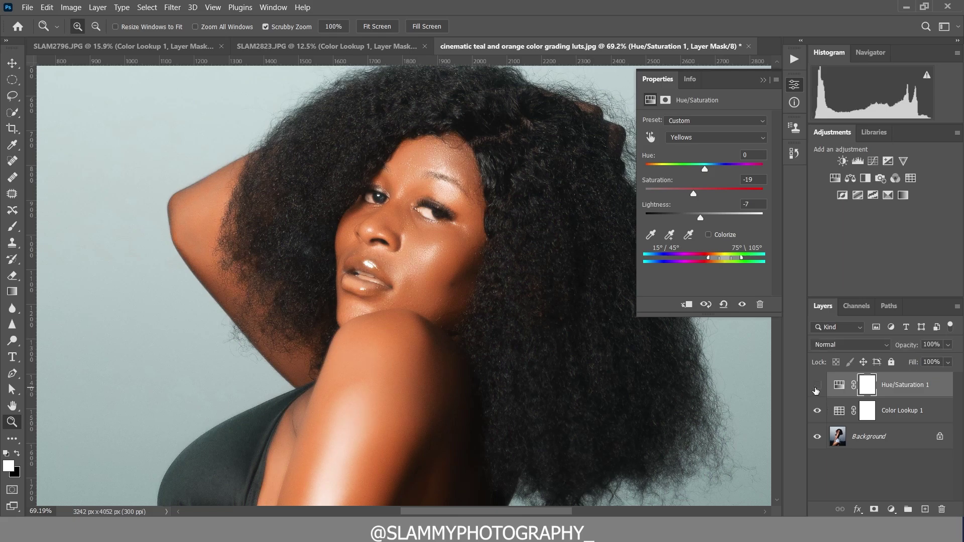
pyautogui.click(817, 386)
# - Fit the photo on screen and toggle the Color Lookup grade, ending with all adjustments visible
pyautogui.click(213, 7)
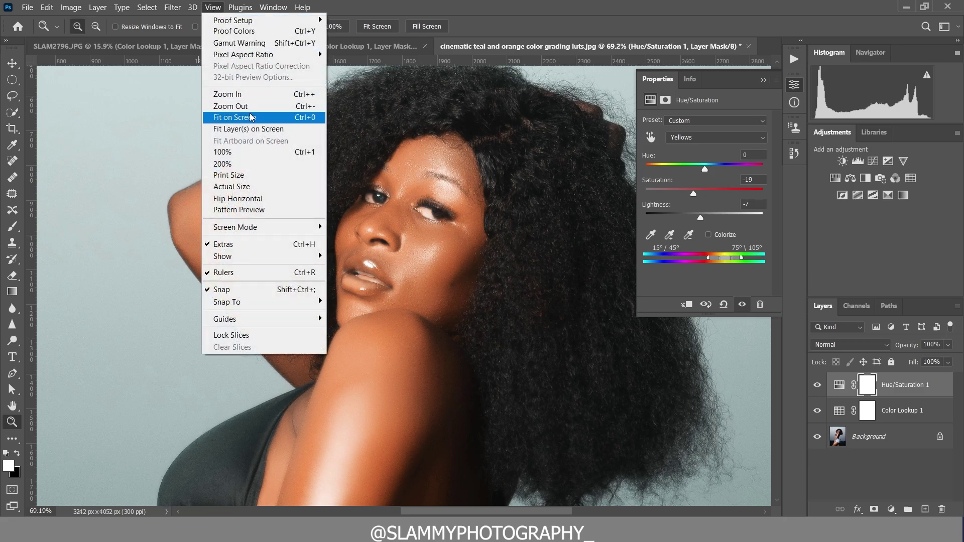
pyautogui.click(251, 119)
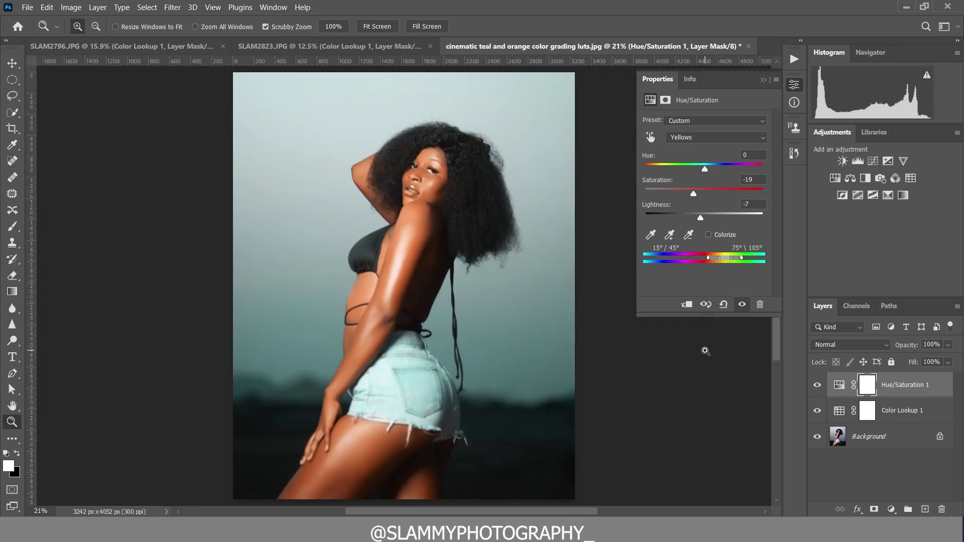
pyautogui.click(817, 386)
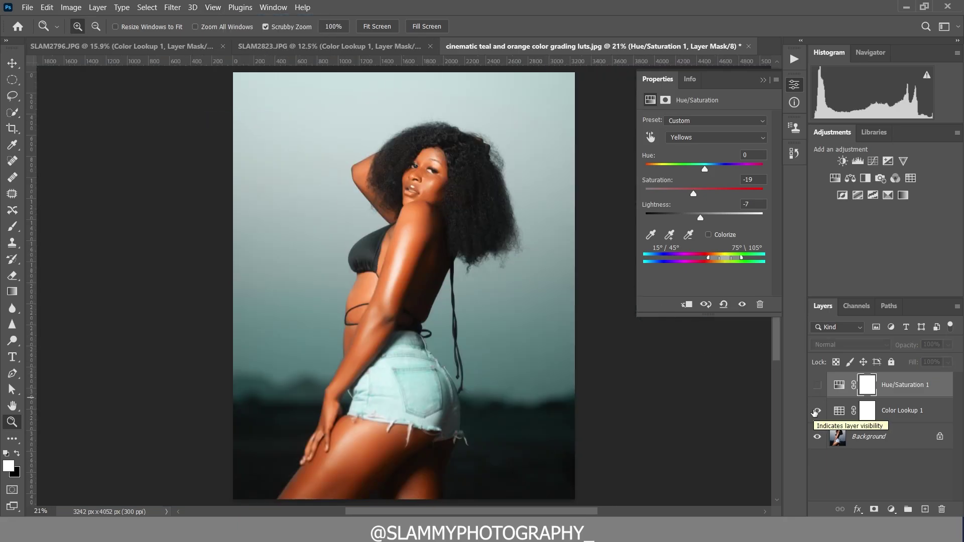
pyautogui.click(817, 411)
pyautogui.click(817, 411)
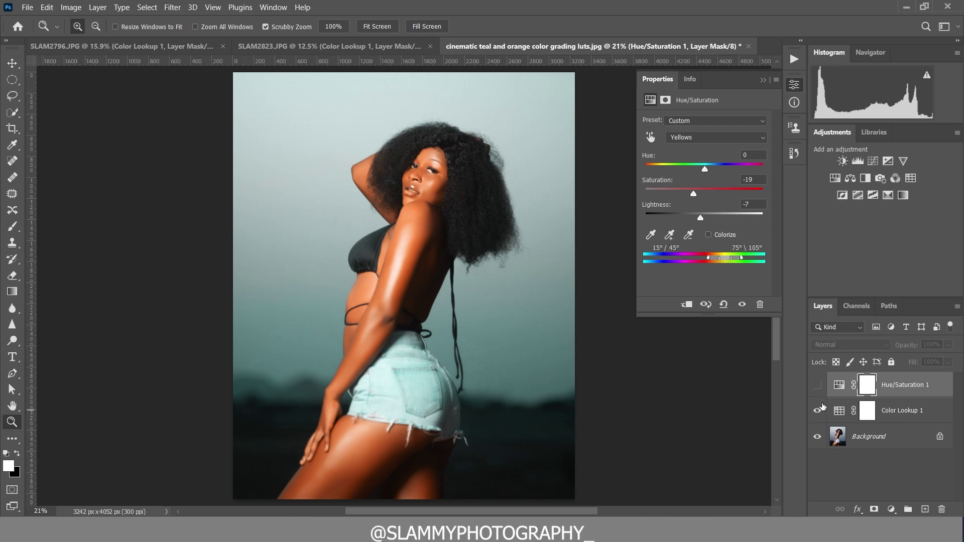
pyautogui.click(818, 411)
pyautogui.click(818, 411)
pyautogui.click(817, 386)
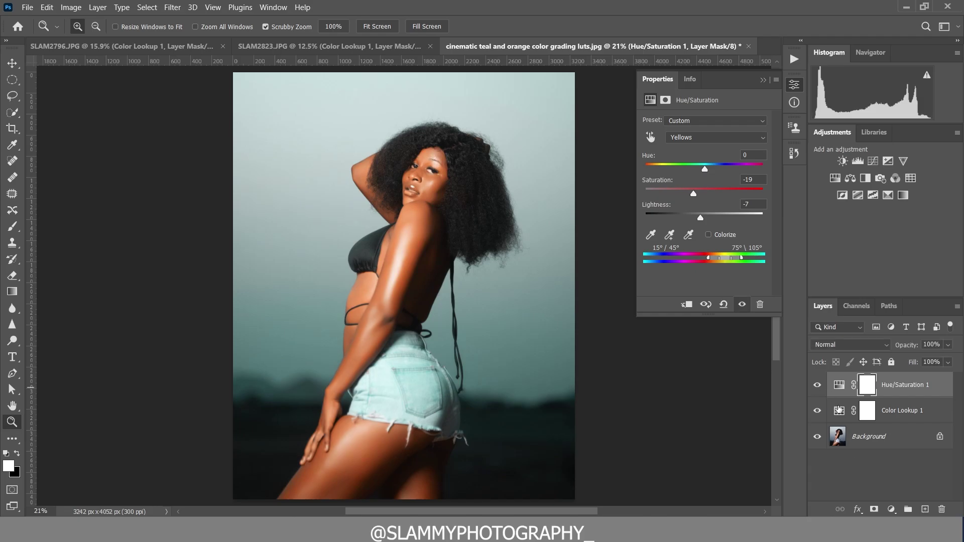
# - Add a Selective Color layer with Reds Cyan -51 and Yellows Cyan -29, Magenta +24
pyautogui.click(891, 509)
pyautogui.click(880, 495)
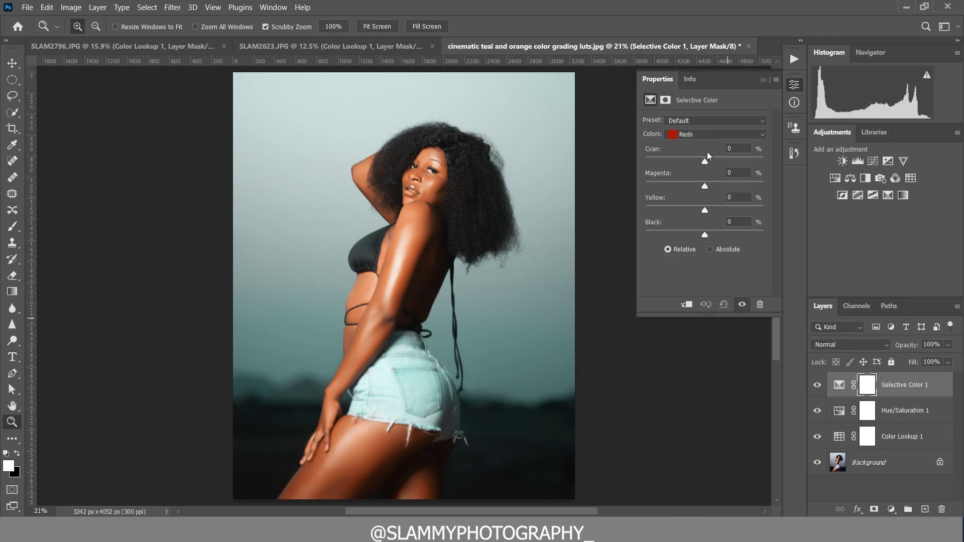
pyautogui.moveTo(703, 166); pyautogui.dragTo(673, 168)
pyautogui.click(704, 134)
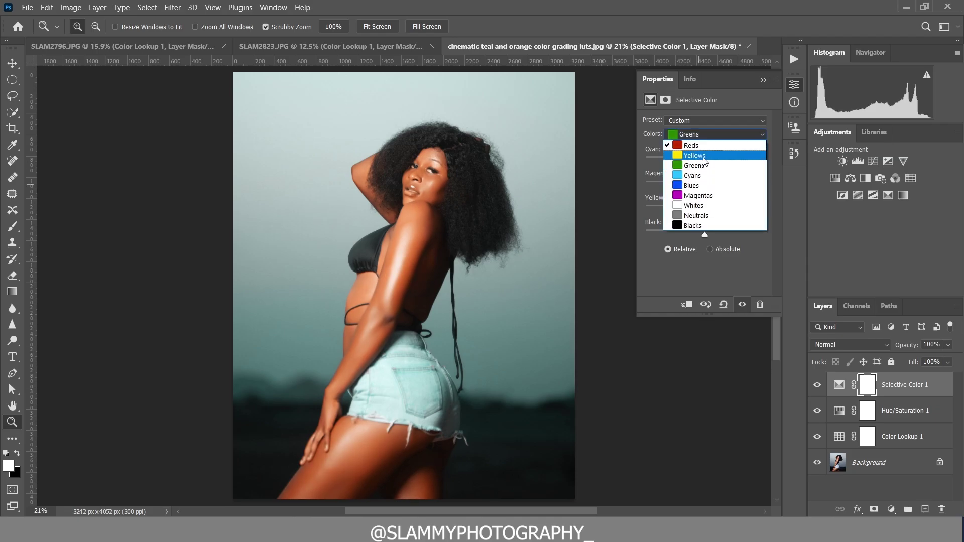
pyautogui.click(704, 160)
pyautogui.moveTo(705, 185); pyautogui.dragTo(687, 165)
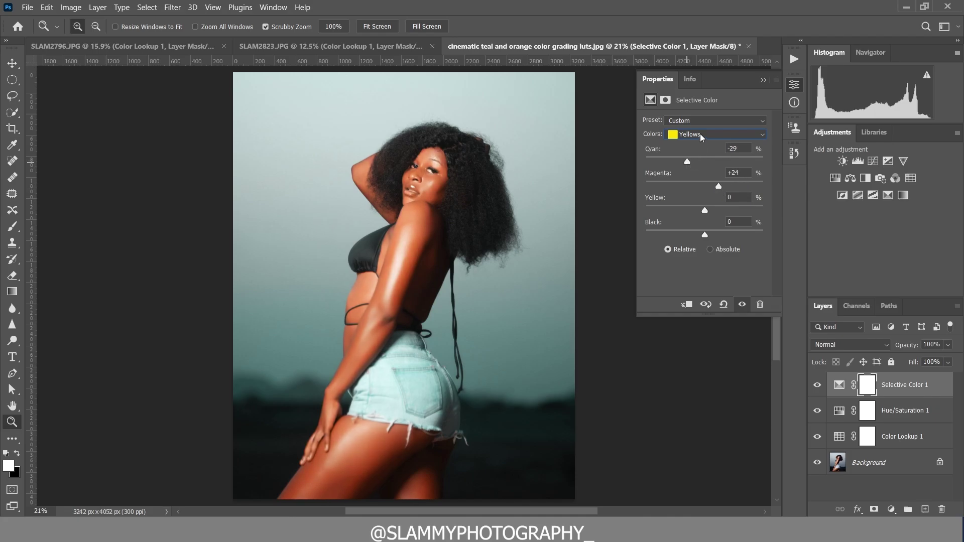
# - Set Cyans Yellow to -88, then group the three adjustment layers into Group 1
pyautogui.click(700, 134)
pyautogui.click(699, 176)
pyautogui.moveTo(705, 211); pyautogui.dragTo(653, 233)
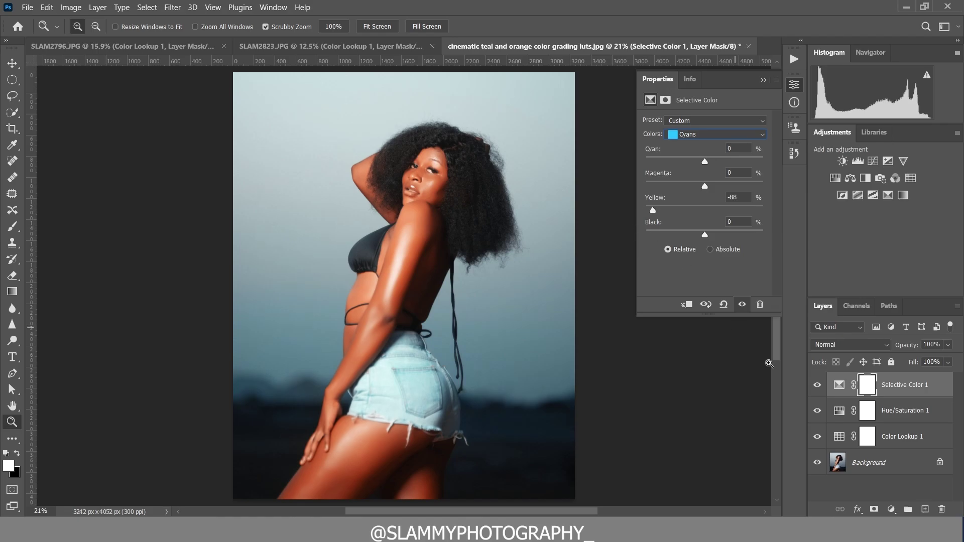
pyautogui.keyDown('shift'); pyautogui.click(895, 437); pyautogui.keyUp('shift')
pyautogui.moveTo(896, 437); pyautogui.dragTo(908, 509)
# - Compare the portrait with and without Group 1, then lower Group 1's opacity to 70%
pyautogui.click(816, 381)
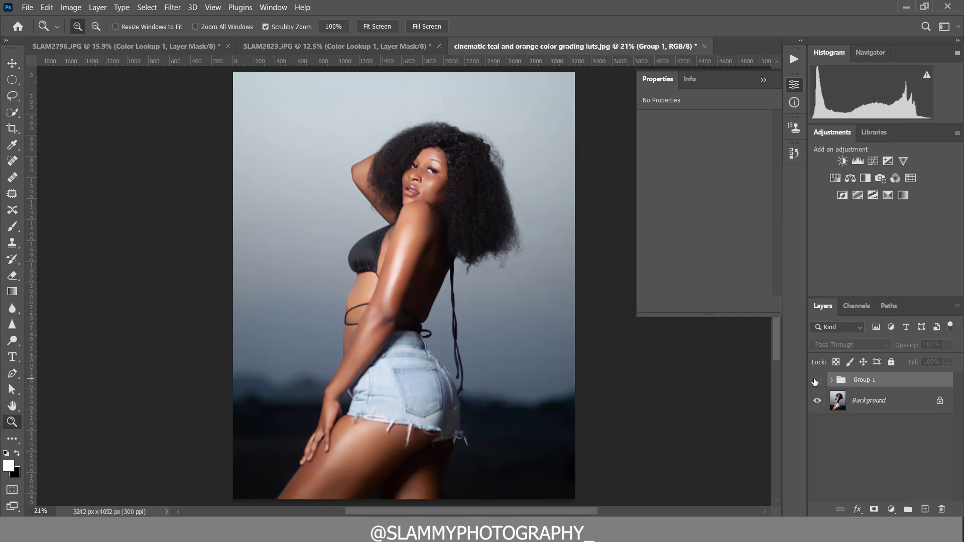
pyautogui.click(816, 381)
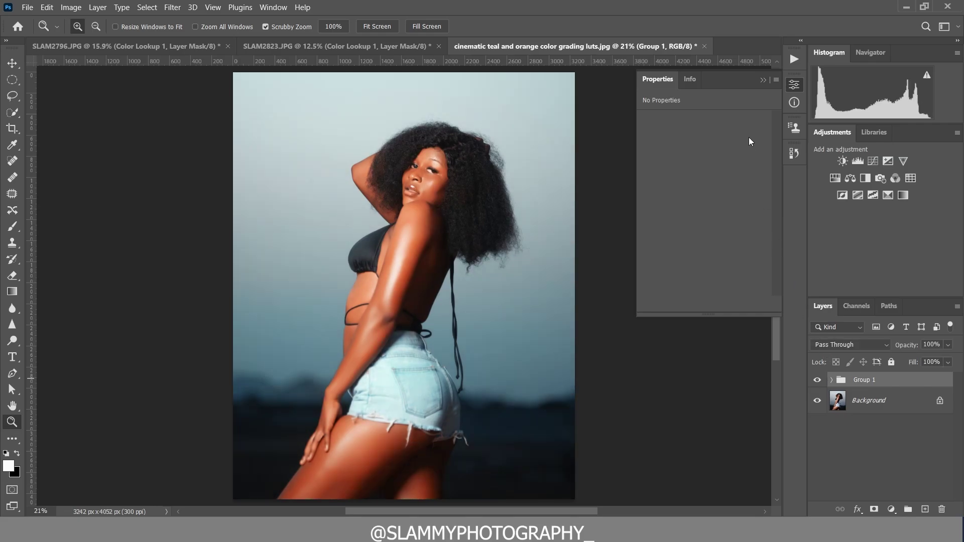
pyautogui.click(767, 81)
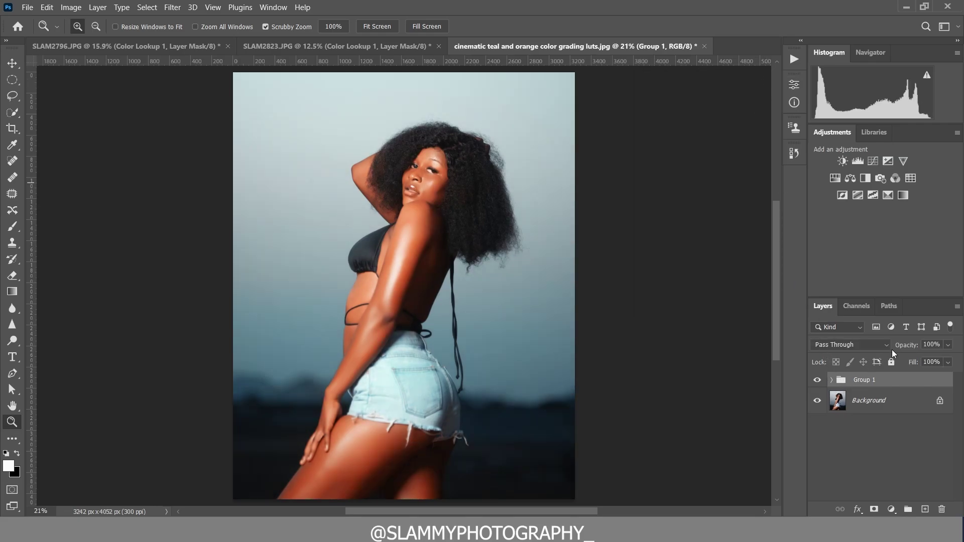
pyautogui.moveTo(908, 347); pyautogui.dragTo(901, 346)
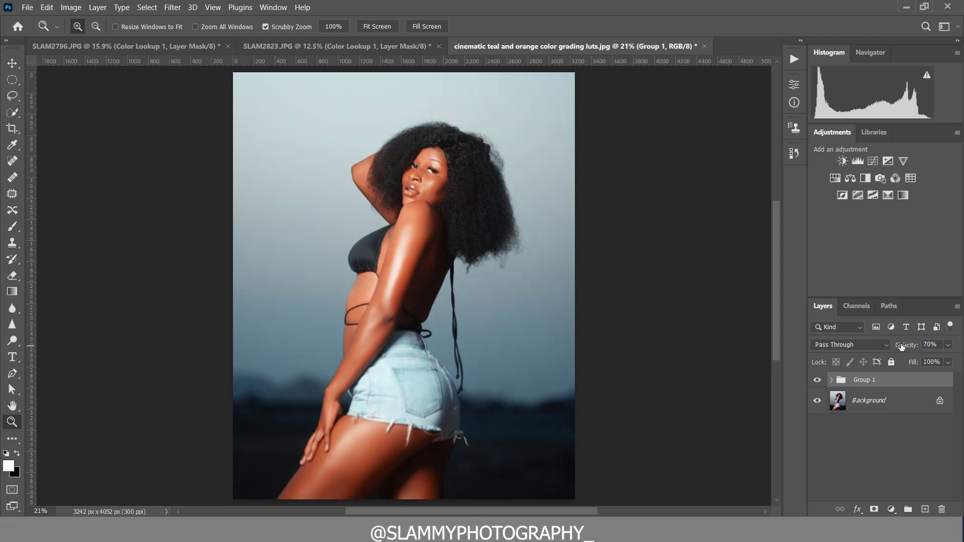
# - Check Group 1's Color Lookup, Hue/Saturation and Selective Color layers, then collapse the group
pyautogui.click(832, 380)
pyautogui.click(877, 450)
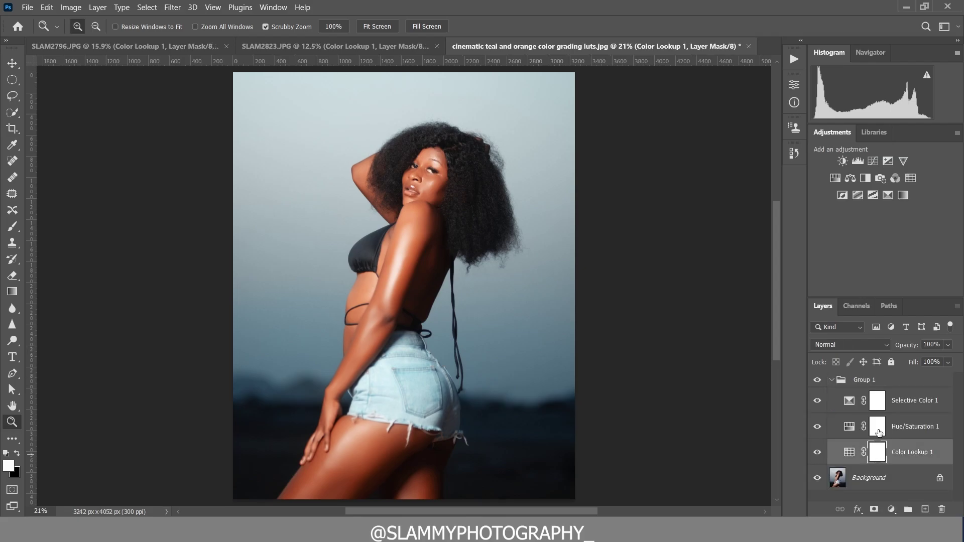
pyautogui.click(879, 424)
pyautogui.click(878, 402)
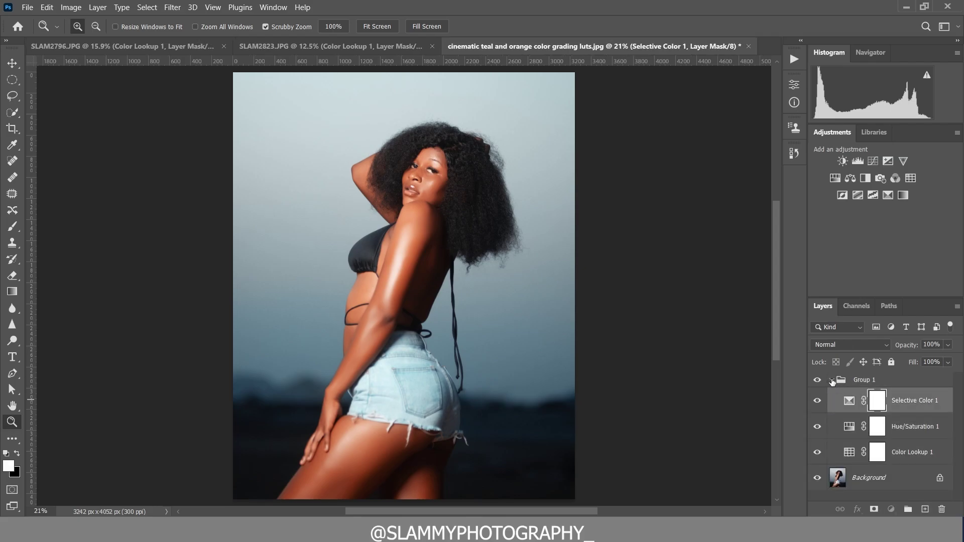
pyautogui.click(829, 381)
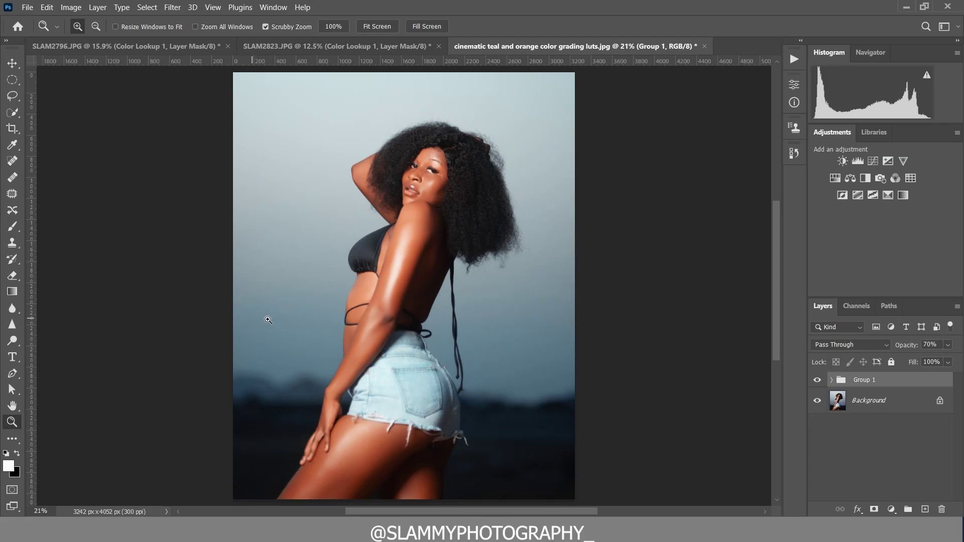
pyautogui.moveTo(374, 292); pyautogui.dragTo(330, 259)
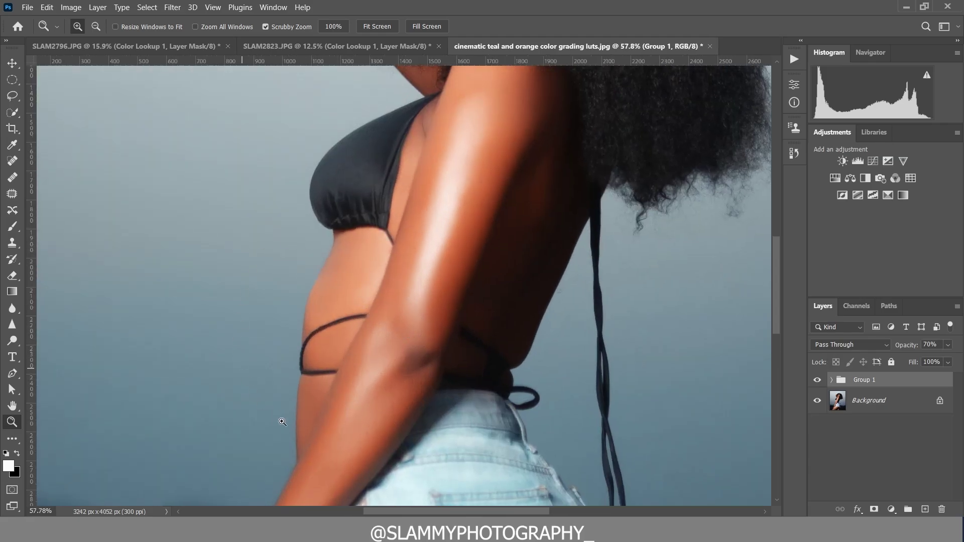
pyautogui.click(213, 7)
pyautogui.click(245, 119)
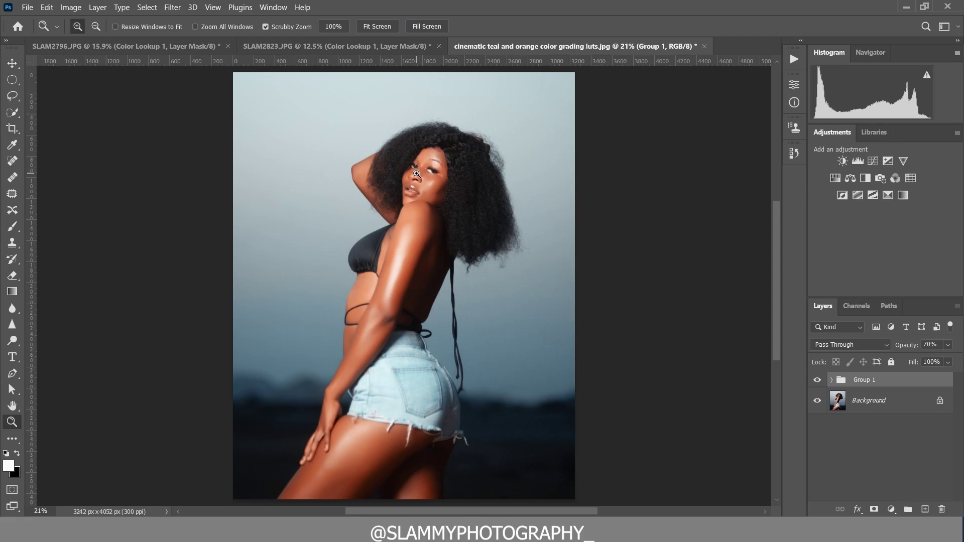
pyautogui.moveTo(477, 235); pyautogui.dragTo(507, 234)
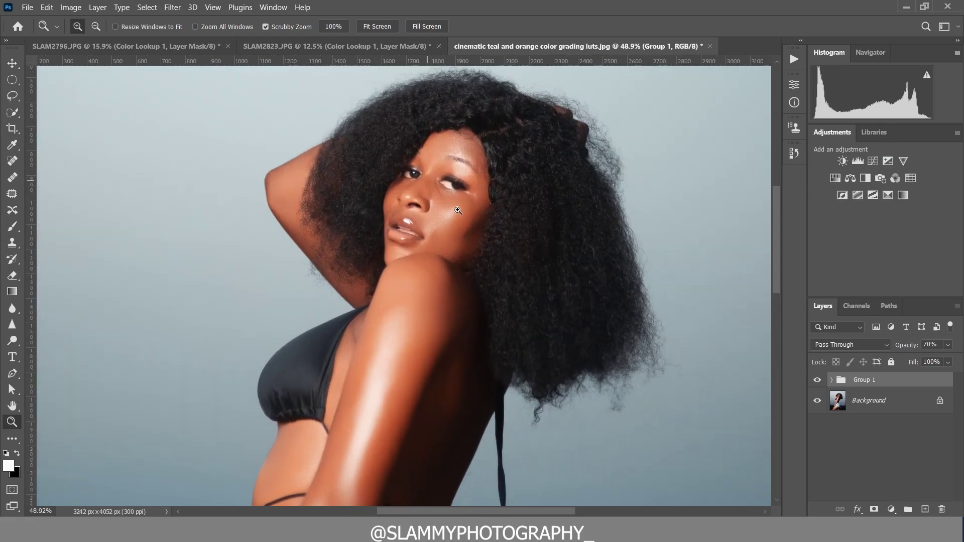
pyautogui.click(212, 7)
pyautogui.click(221, 117)
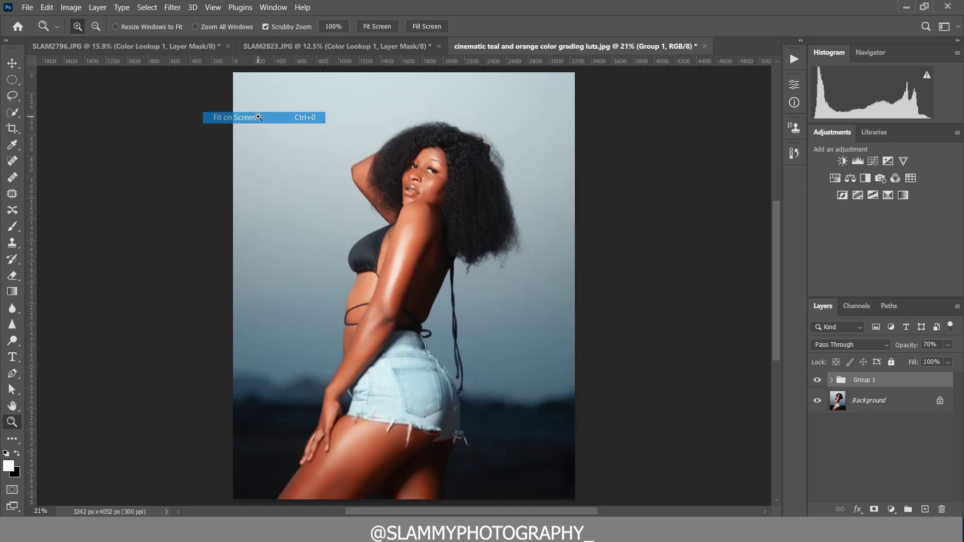
pyautogui.moveTo(393, 270); pyautogui.dragTo(427, 303)
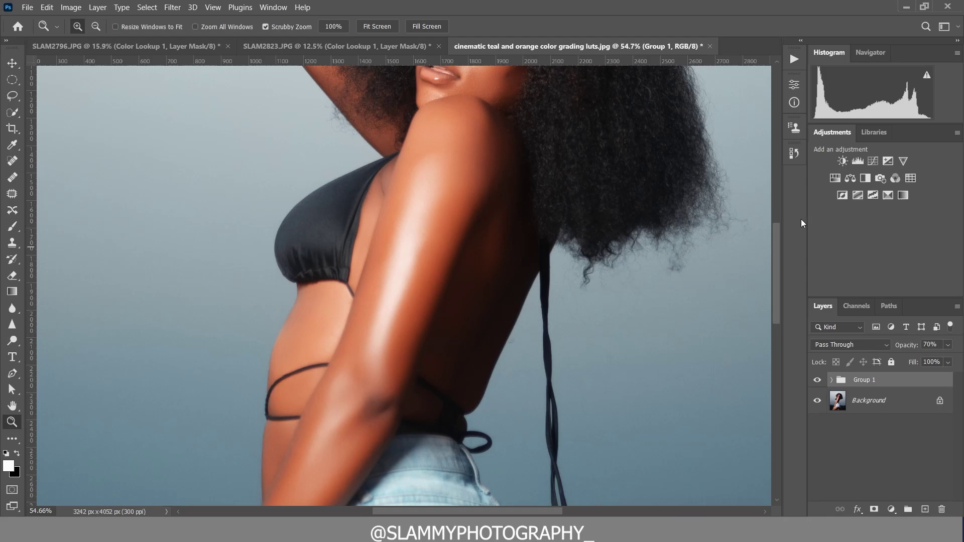
pyautogui.click(793, 60)
pyautogui.click(795, 60)
pyautogui.click(796, 154)
pyautogui.moveTo(777, 258); pyautogui.dragTo(765, 159)
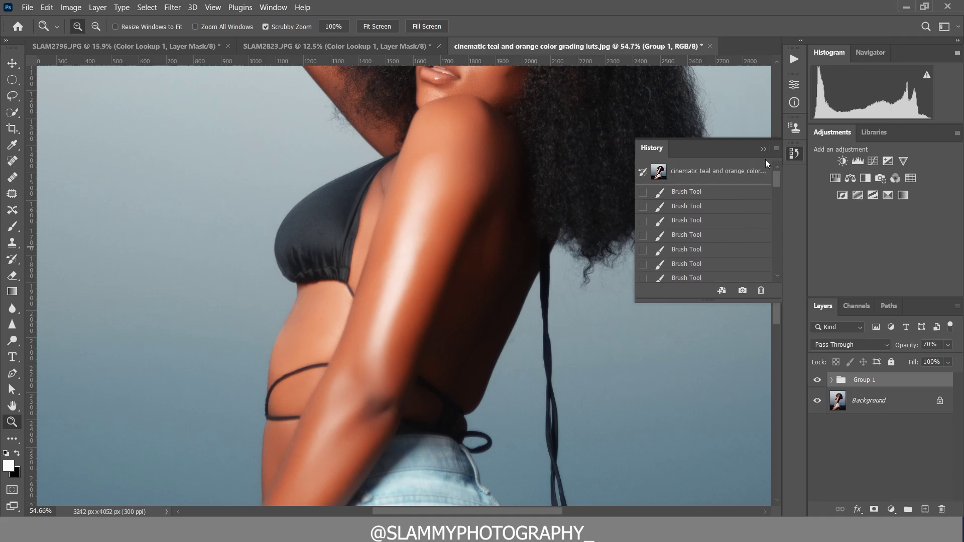
pyautogui.click(727, 172)
pyautogui.scroll(5, 468, 198)
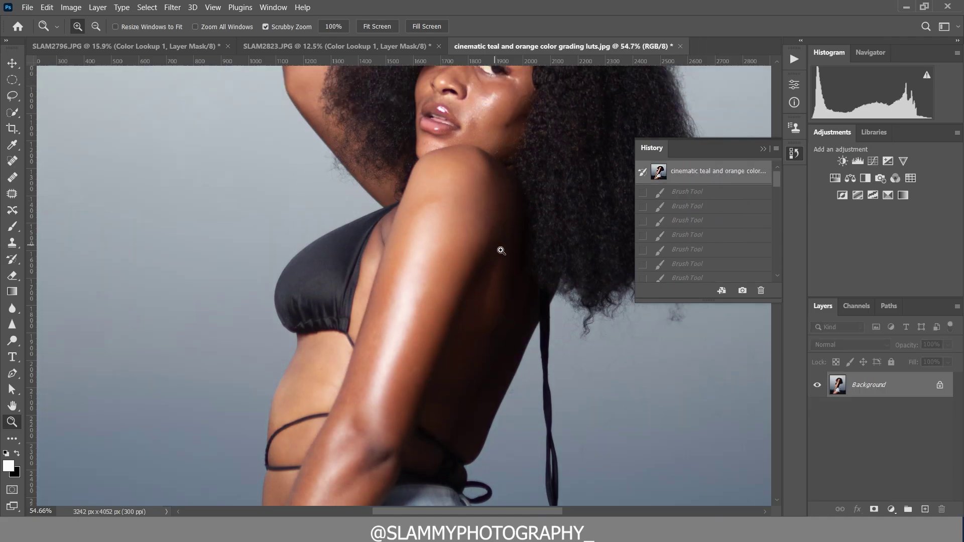
pyautogui.moveTo(776, 177); pyautogui.dragTo(784, 280)
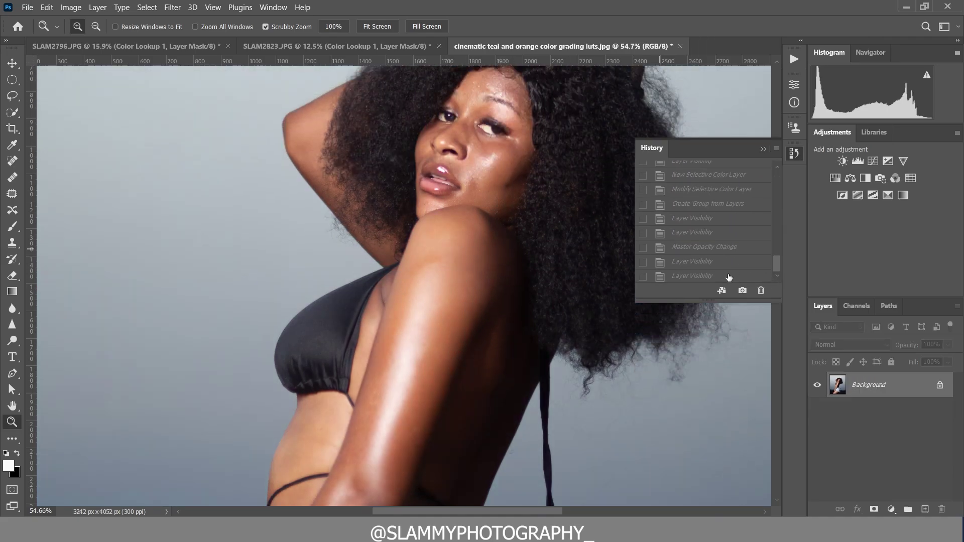
pyautogui.click(693, 275)
pyautogui.hotkey('ctrl', '0')
pyautogui.moveTo(397, 286); pyautogui.dragTo(430, 307)
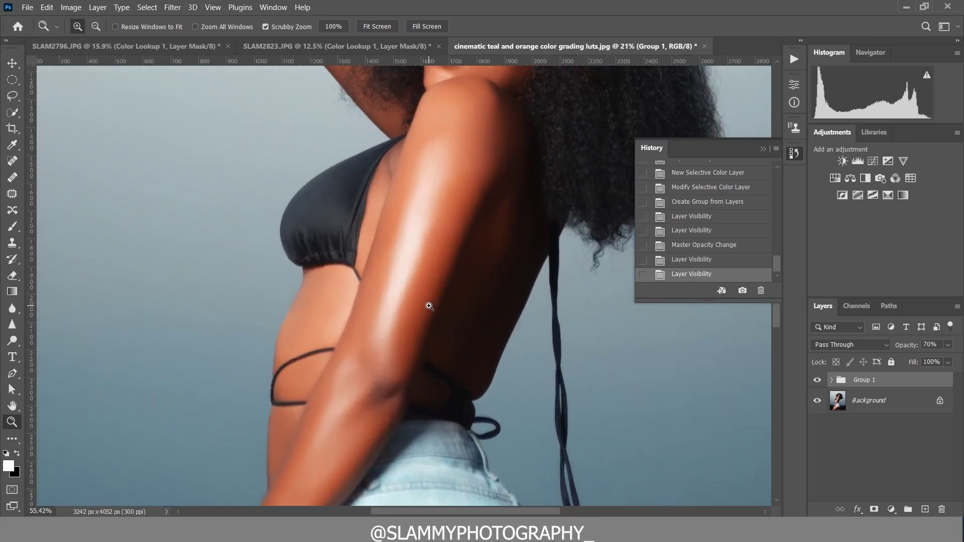
pyautogui.scroll(-3, 437, 338)
pyautogui.scroll(-5, 366, 447)
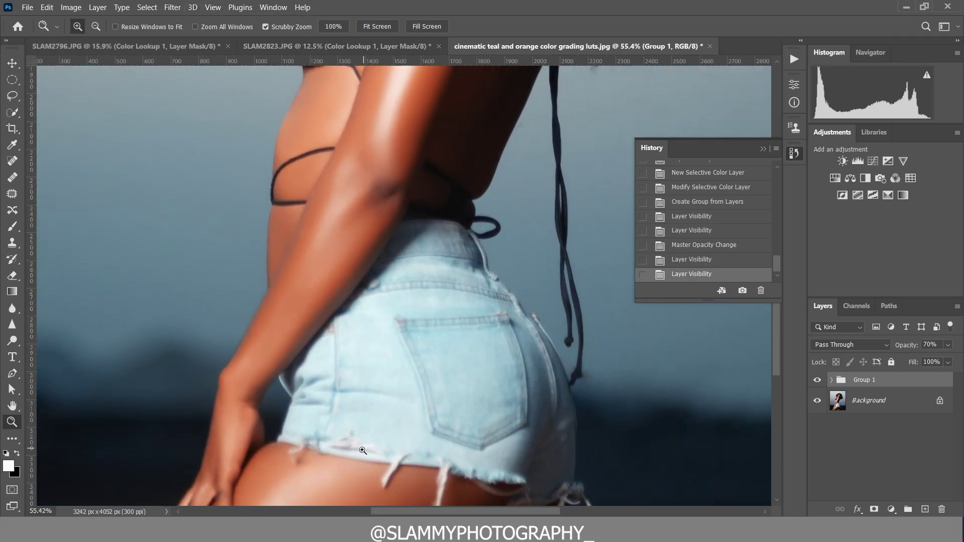
pyautogui.click(213, 7)
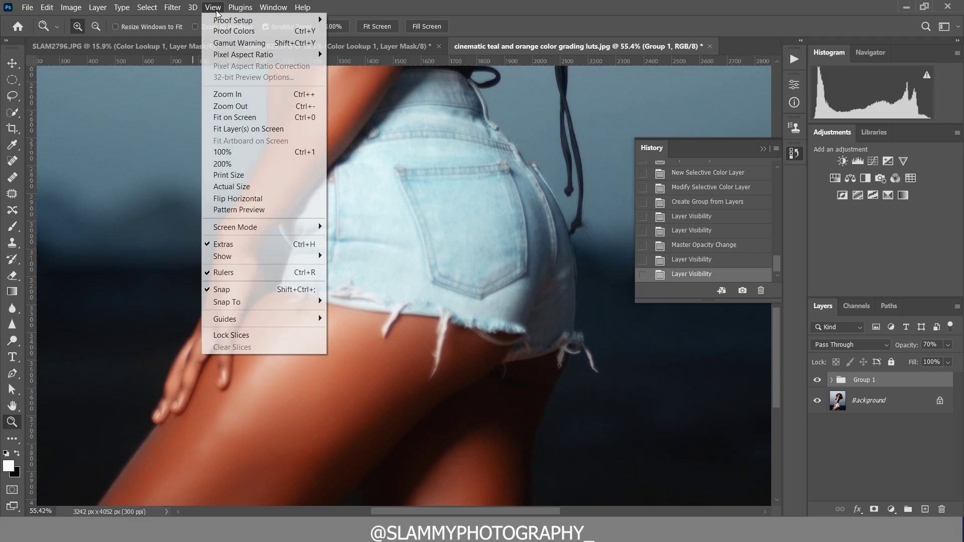
pyautogui.click(282, 120)
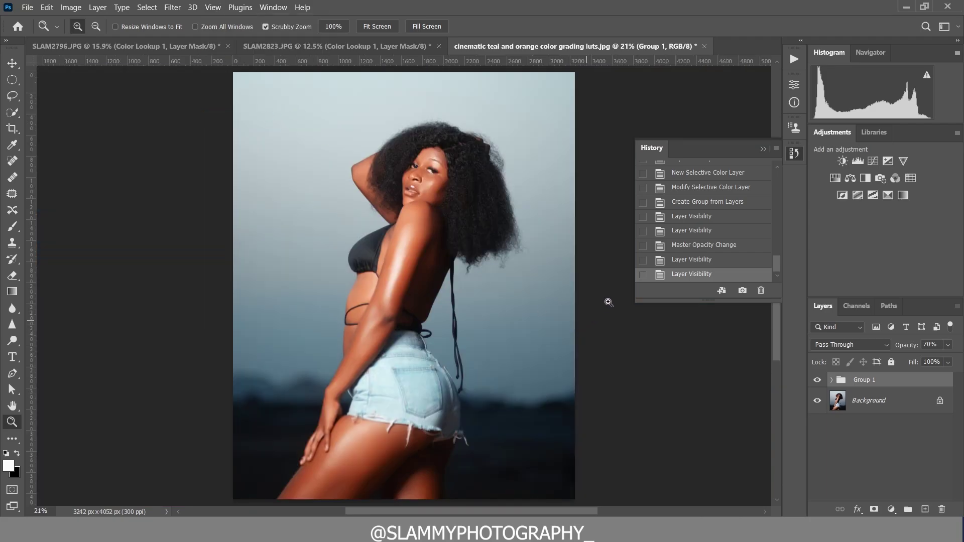
pyautogui.click(762, 149)
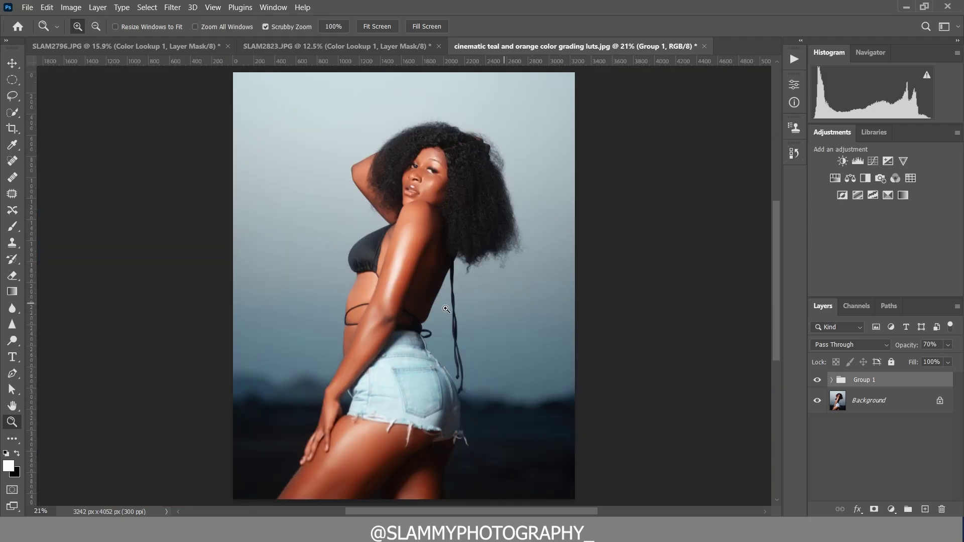
pyautogui.moveTo(367, 465); pyautogui.dragTo(396, 466)
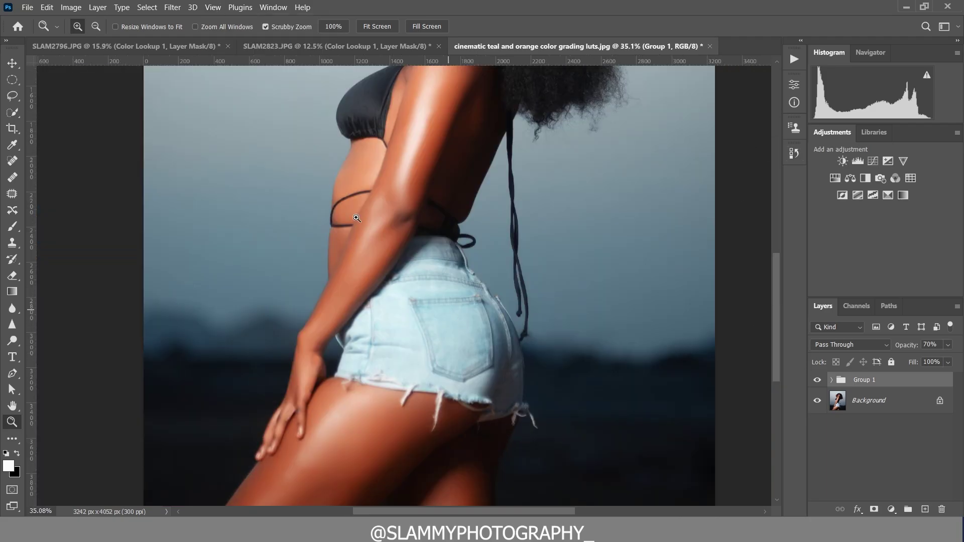
pyautogui.click(213, 7)
pyautogui.click(221, 117)
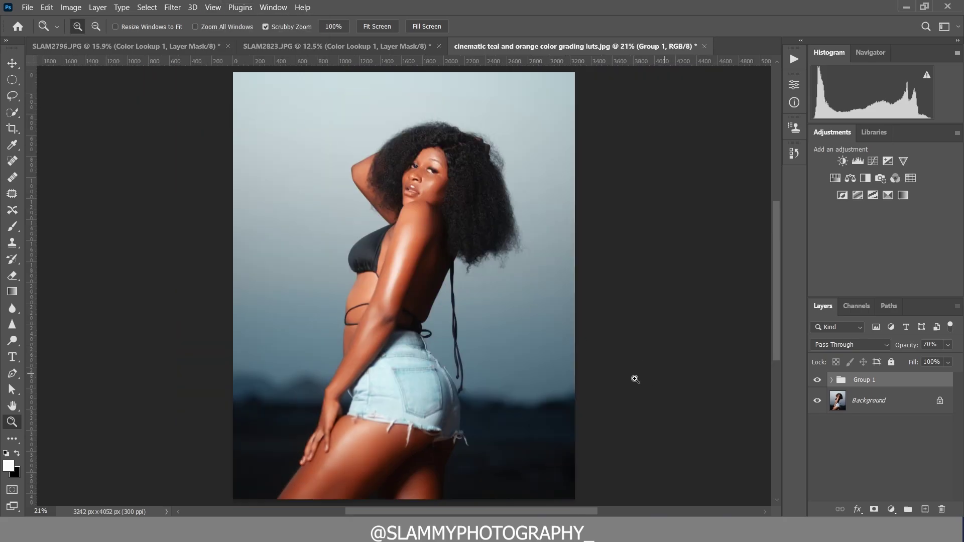